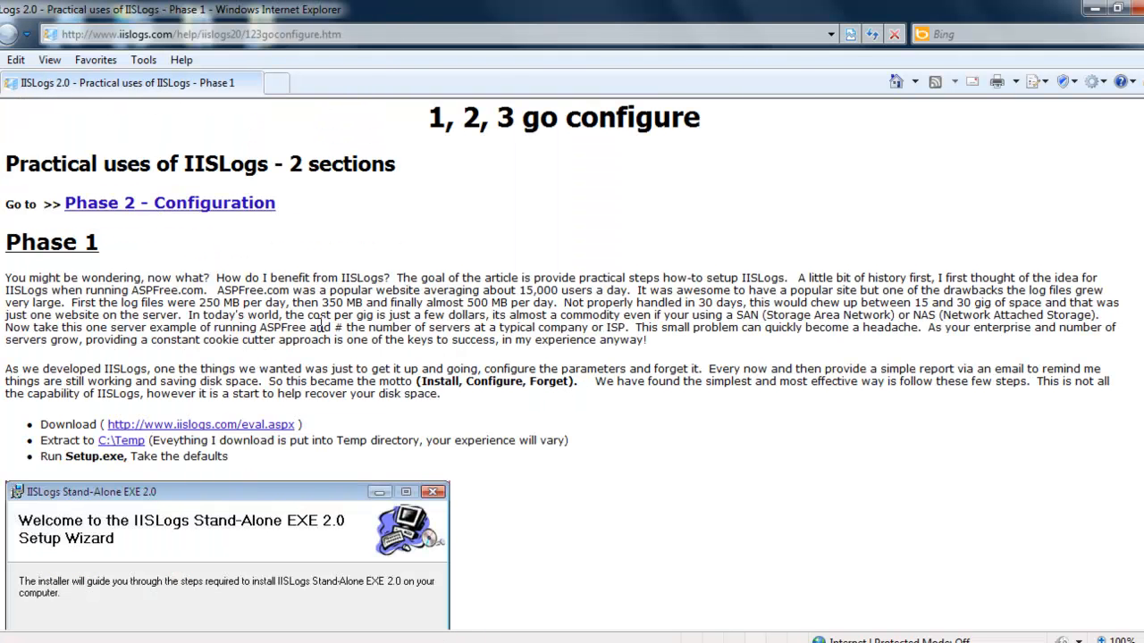
# Open the Phase 2 - Configuration instructions page and minimize the browser
pyautogui.click(145, 211)
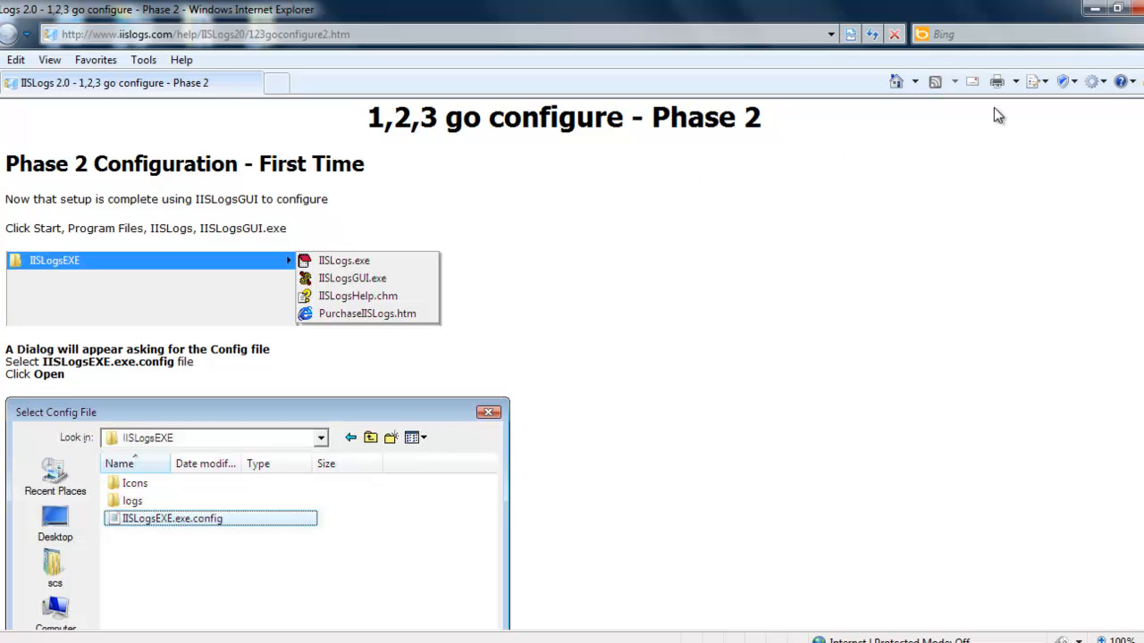
pyautogui.click(1092, 8)
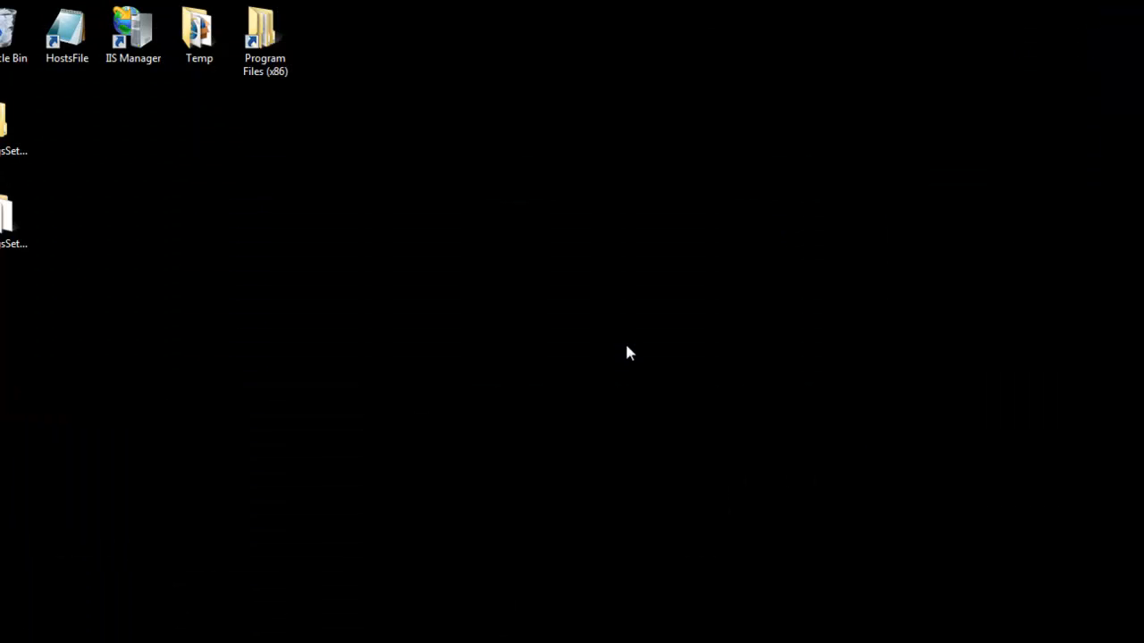
# Launch IISLogsGUI.exe from the IISLogsEXE2 program group
pyautogui.press('super')
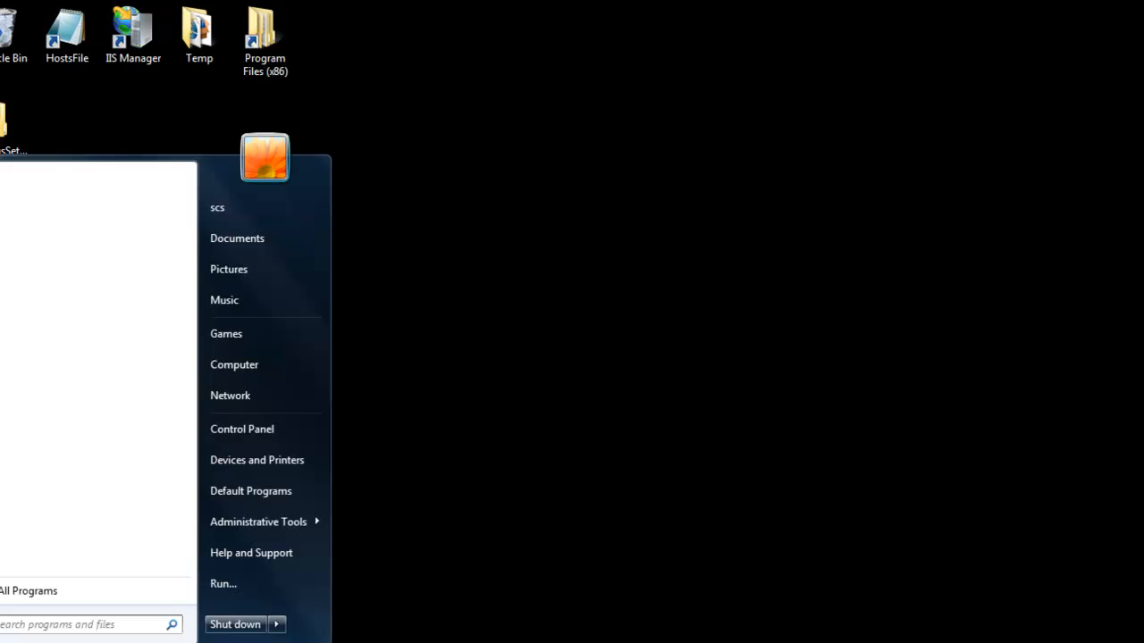
pyautogui.click(30, 605)
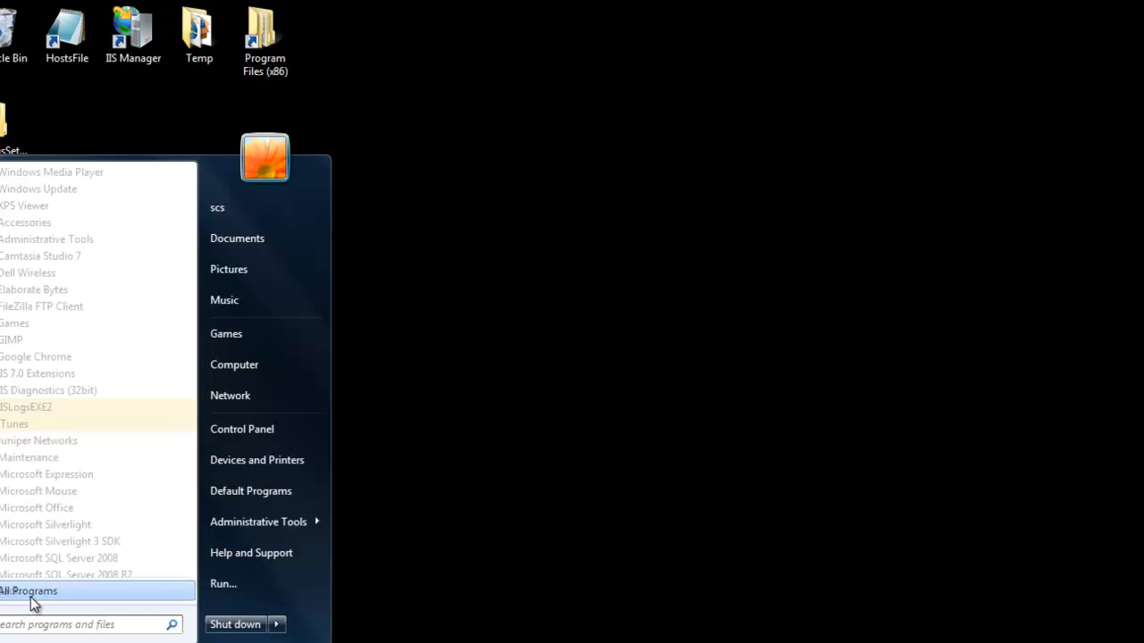
pyautogui.click(41, 409)
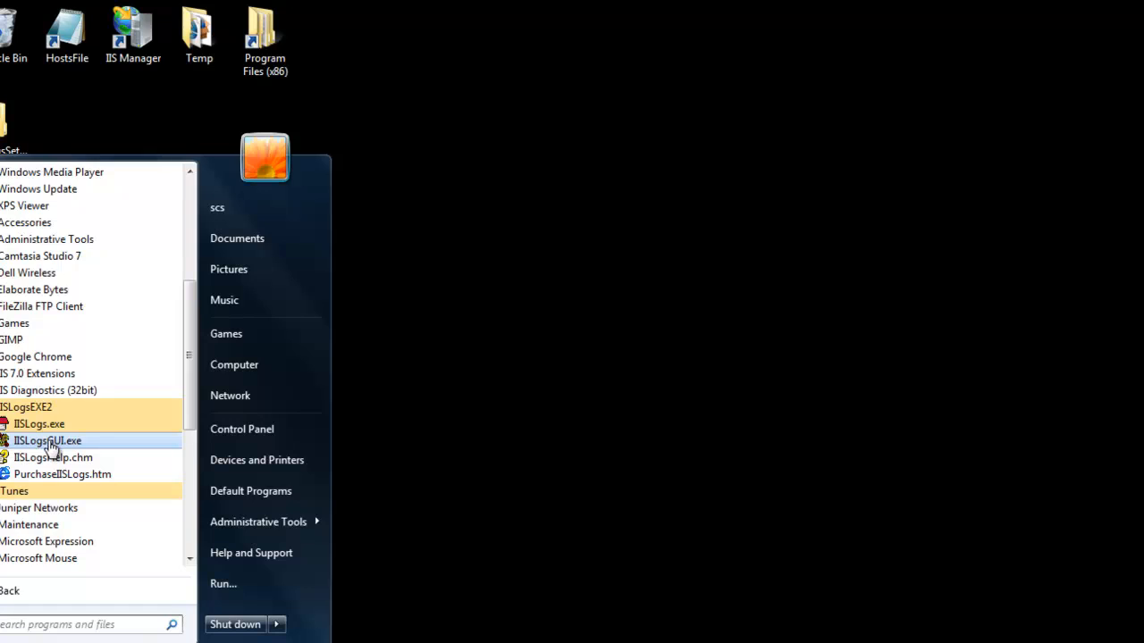
pyautogui.click(48, 441)
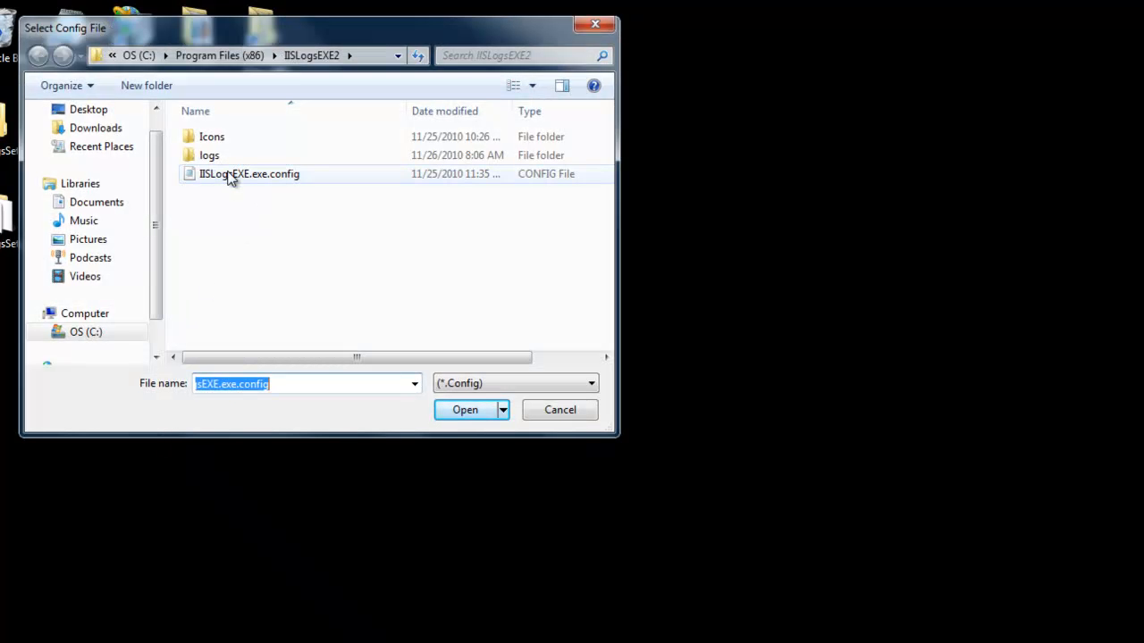
# Open the IISLogsEXE.exe.config configuration file
pyautogui.click(231, 176)
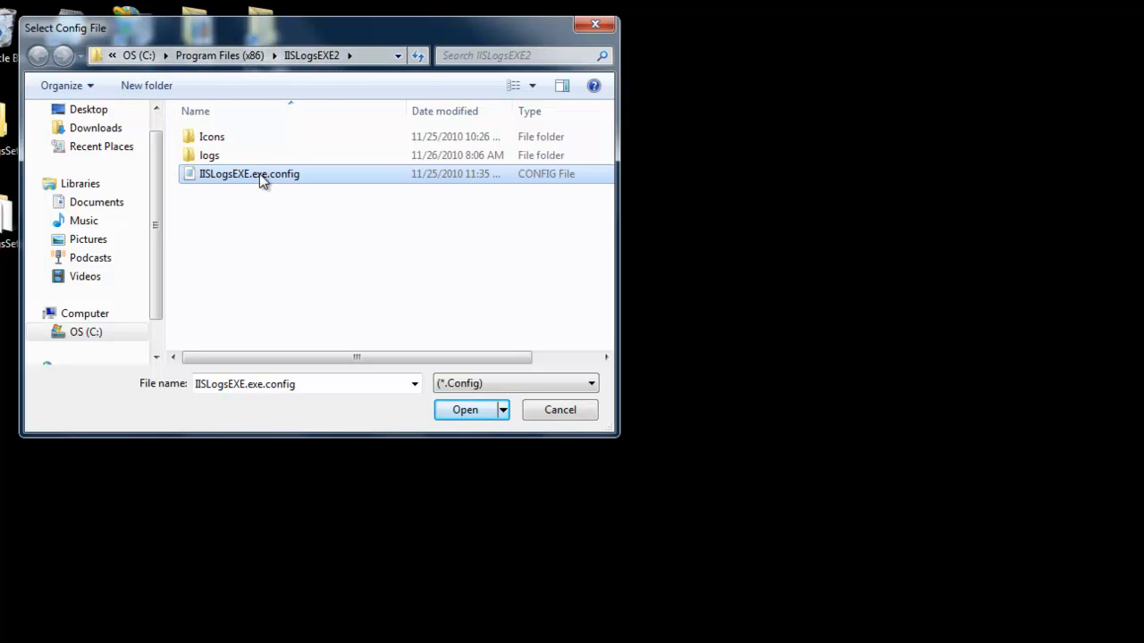
pyautogui.click(463, 414)
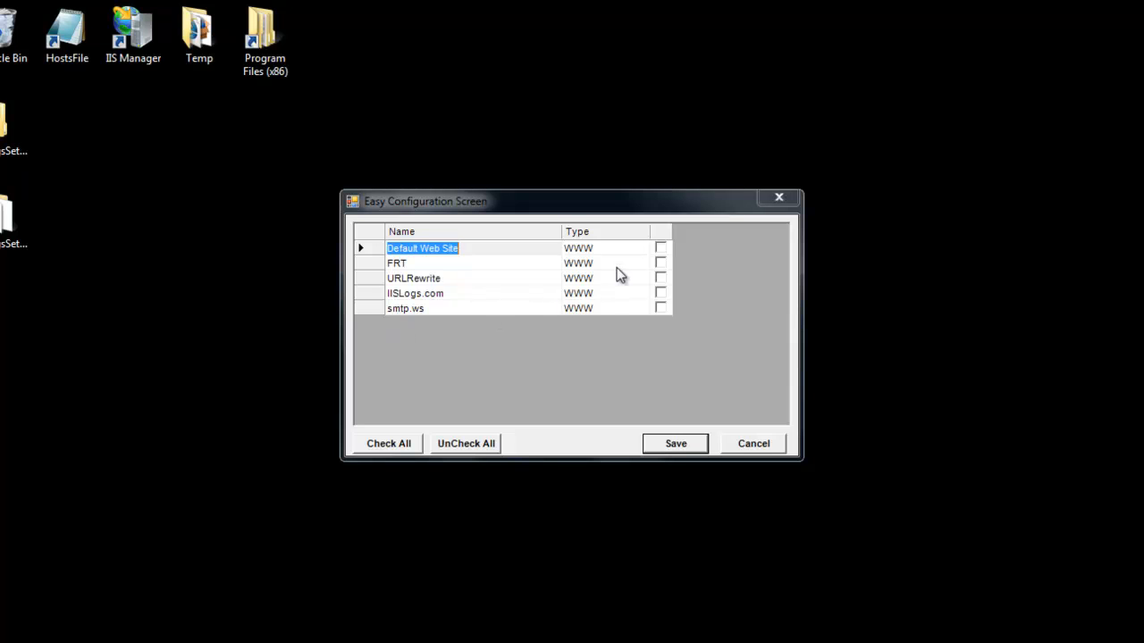
# Select Default Web Site and FRT for monitoring and save the easy configuration
pyautogui.click(660, 248)
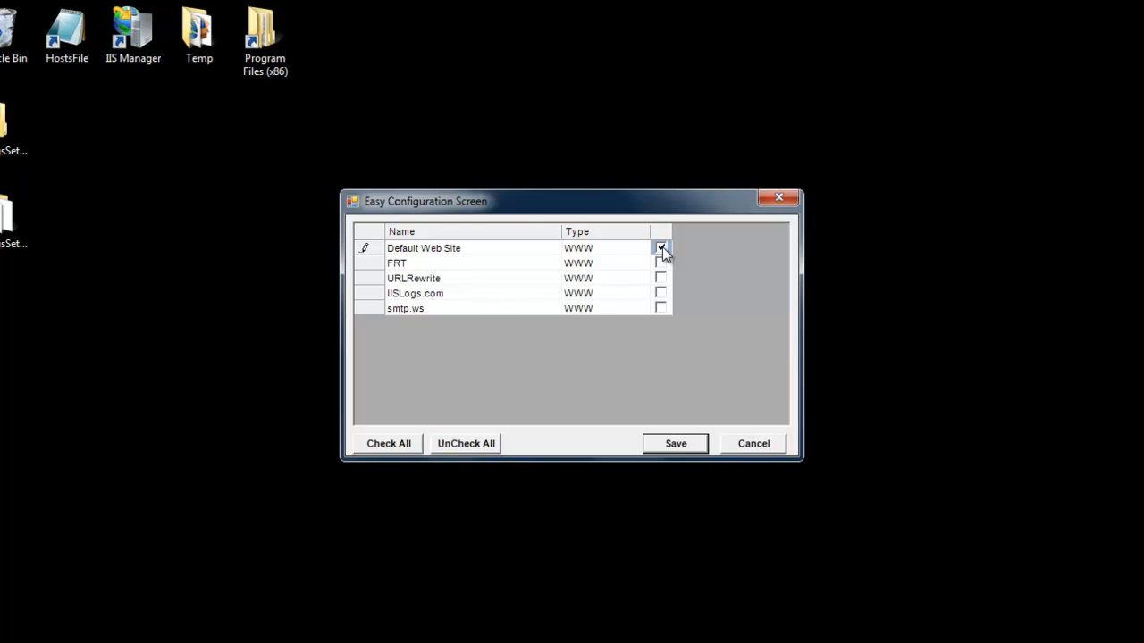
pyautogui.click(661, 264)
pyautogui.click(674, 444)
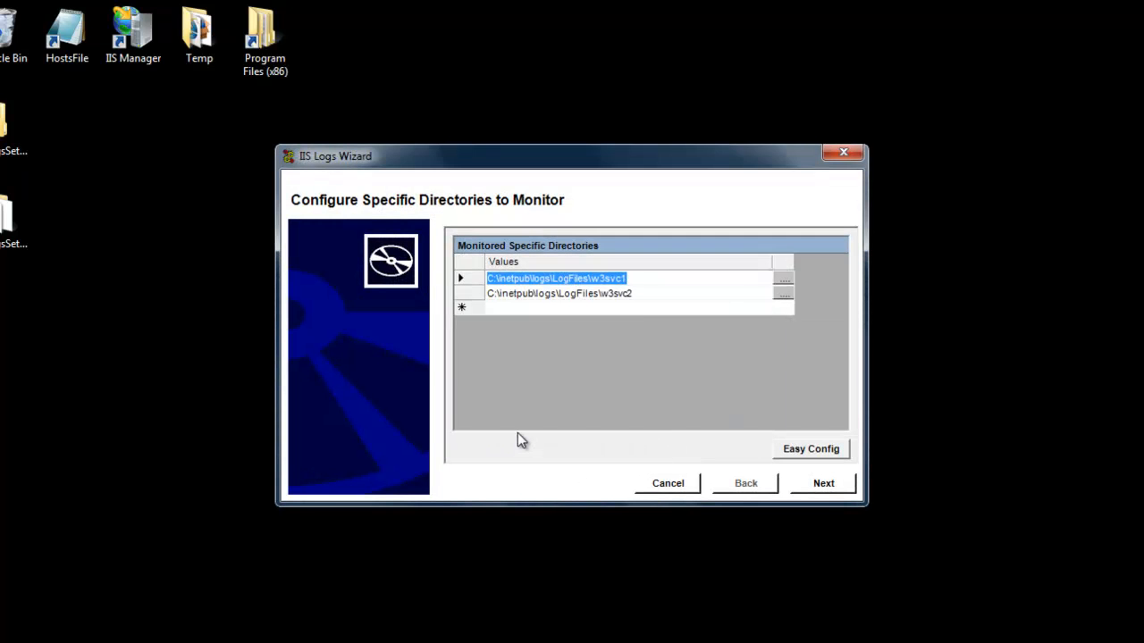
# Inspect the monitored specific directories listed for the selected sites
pyautogui.click(531, 295)
pyautogui.click(531, 280)
pyautogui.click(534, 295)
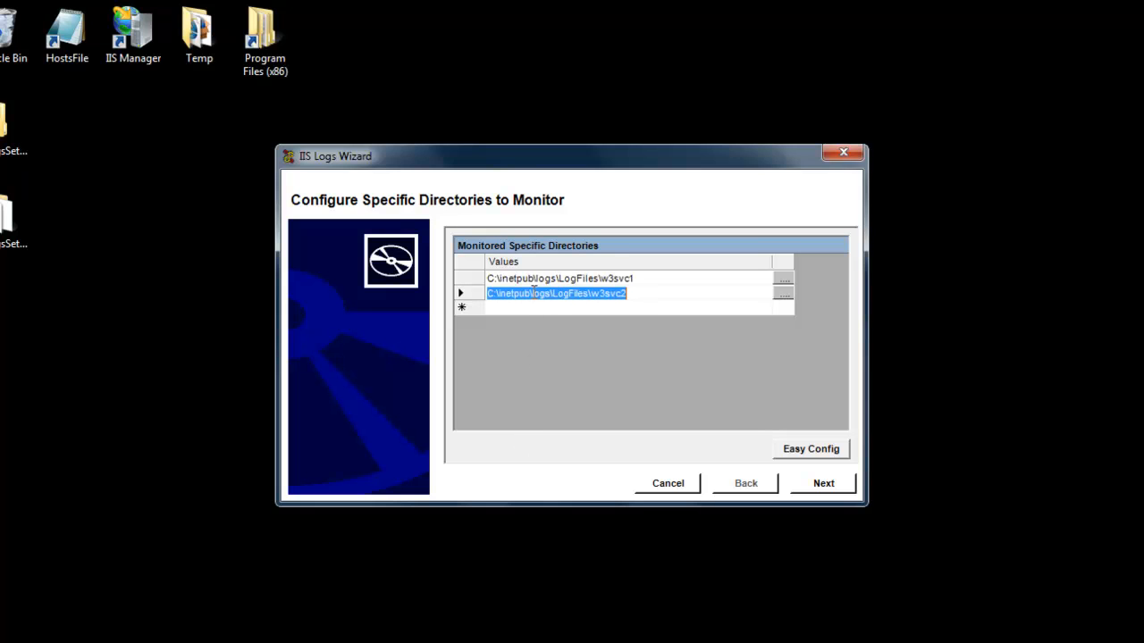
pyautogui.click(542, 283)
pyautogui.click(544, 295)
pyautogui.click(546, 281)
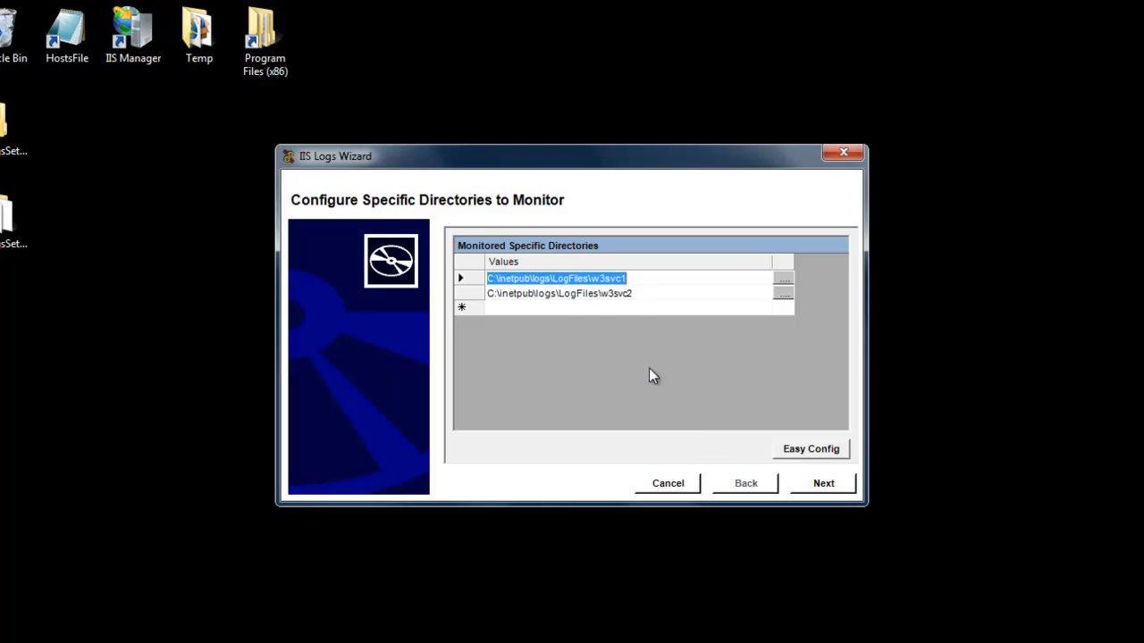
# Advance to the zip retention page and enable the ZIP feature, accepting the compression policy agreement
pyautogui.click(815, 487)
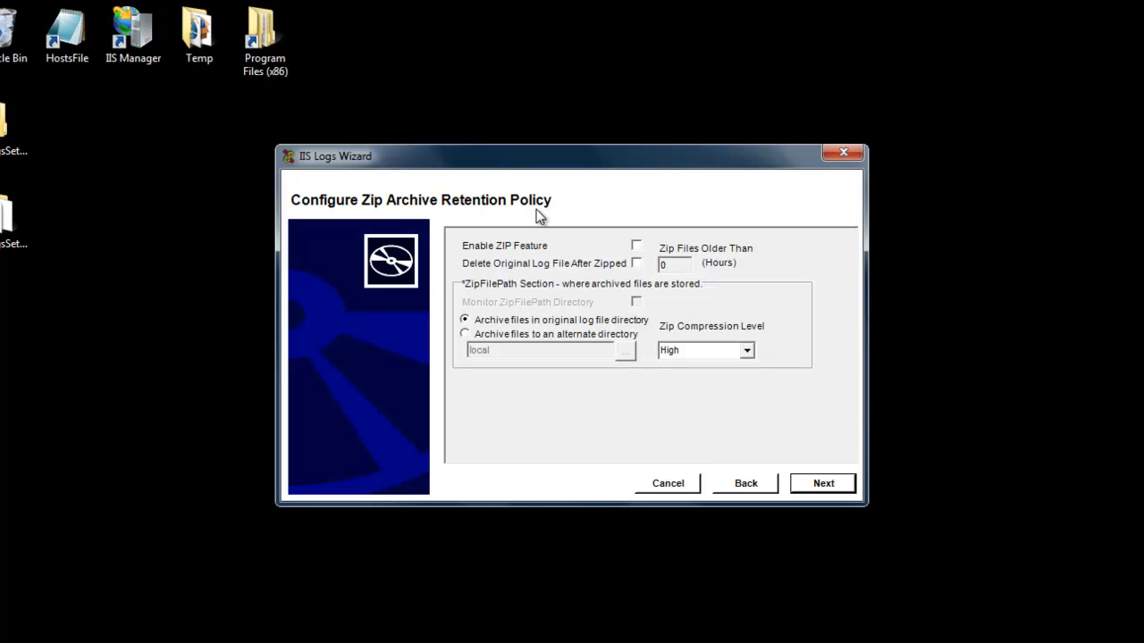
pyautogui.click(637, 247)
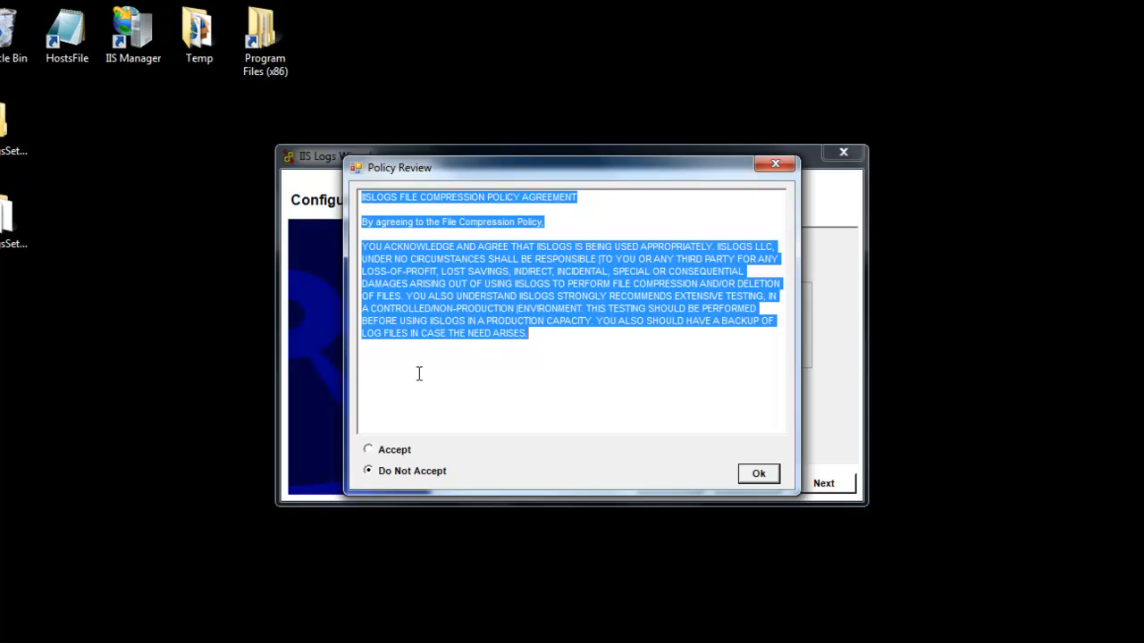
pyautogui.click(381, 452)
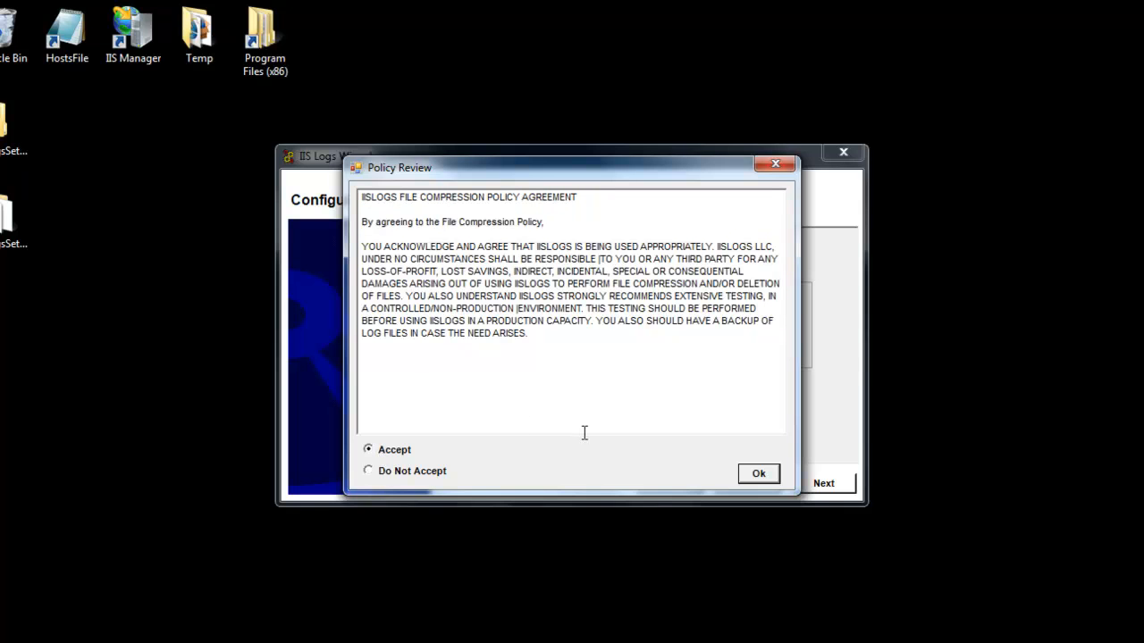
pyautogui.click(759, 474)
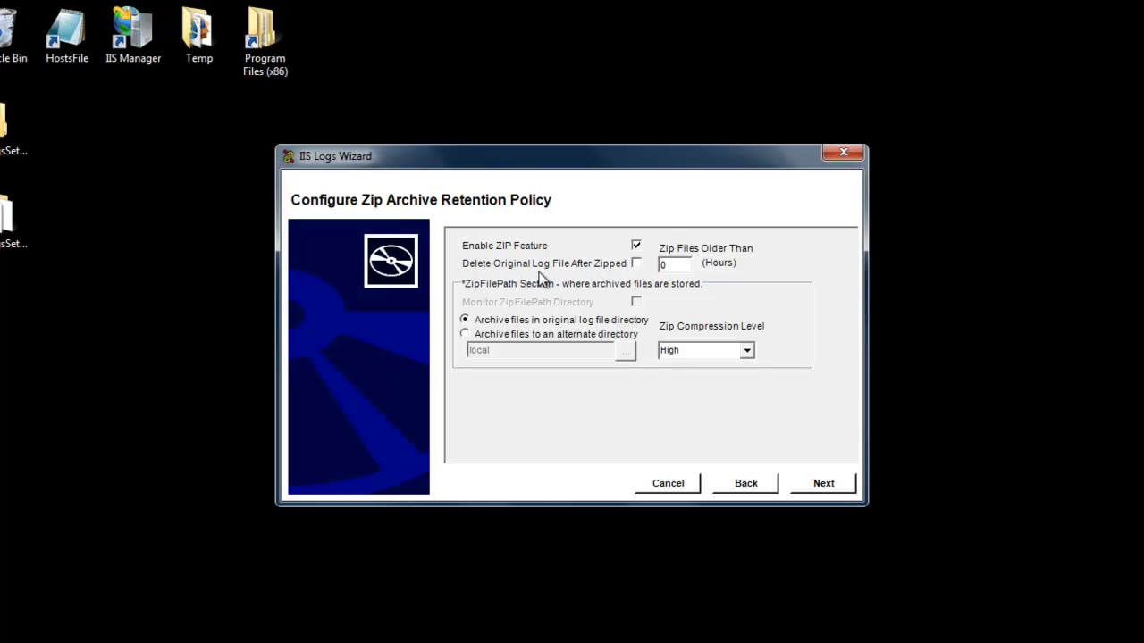
# Enable deleting the original log file after zipping, accepting the delete policy agreement
pyautogui.click(638, 264)
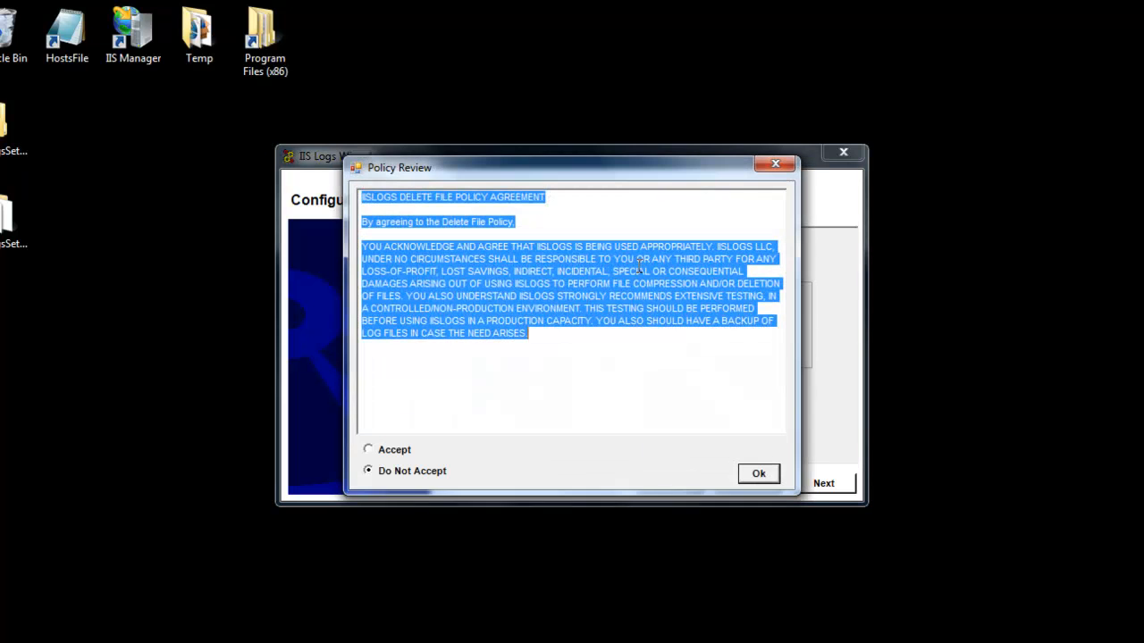
pyautogui.click(393, 452)
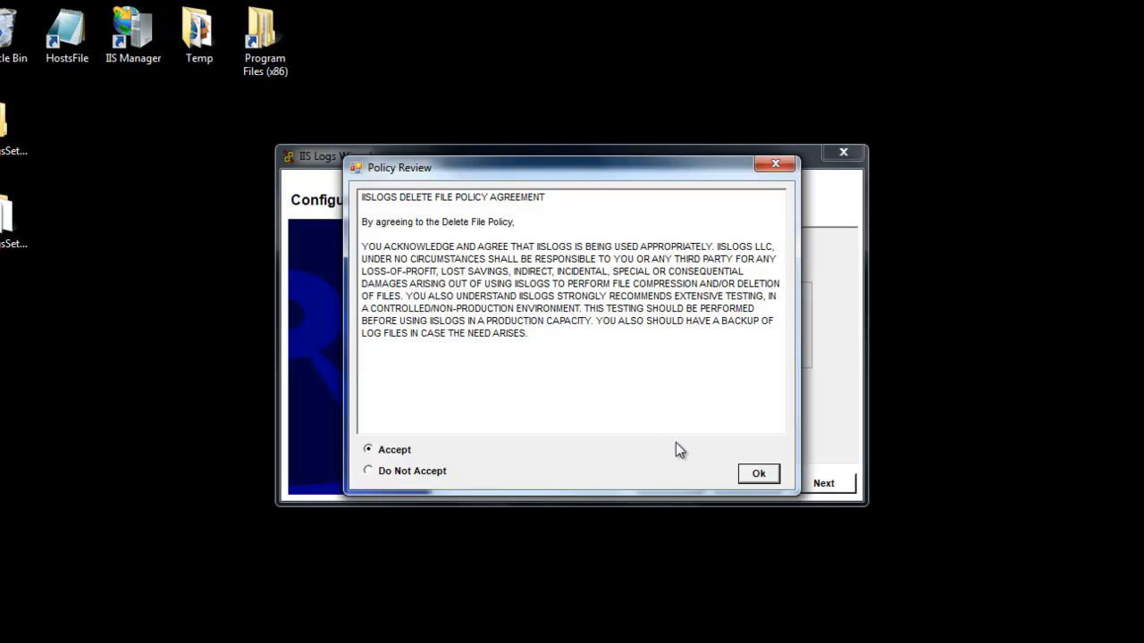
pyautogui.click(737, 469)
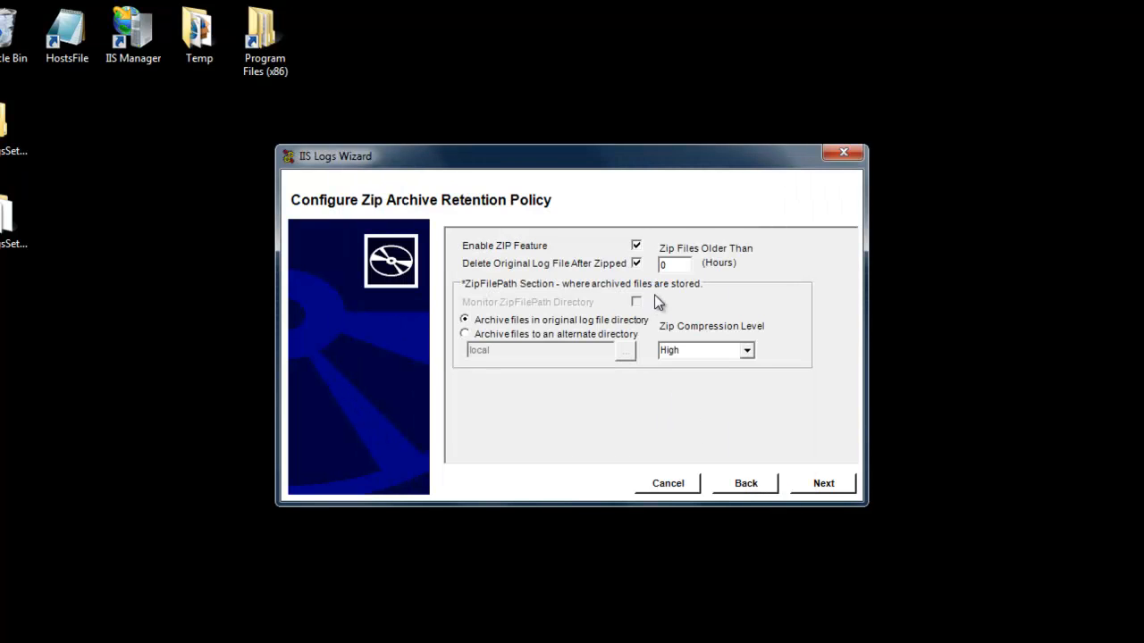
# Set Zip Files Older Than to 168 hours and continue to the next page
pyautogui.click(675, 266)
pyautogui.click(805, 484)
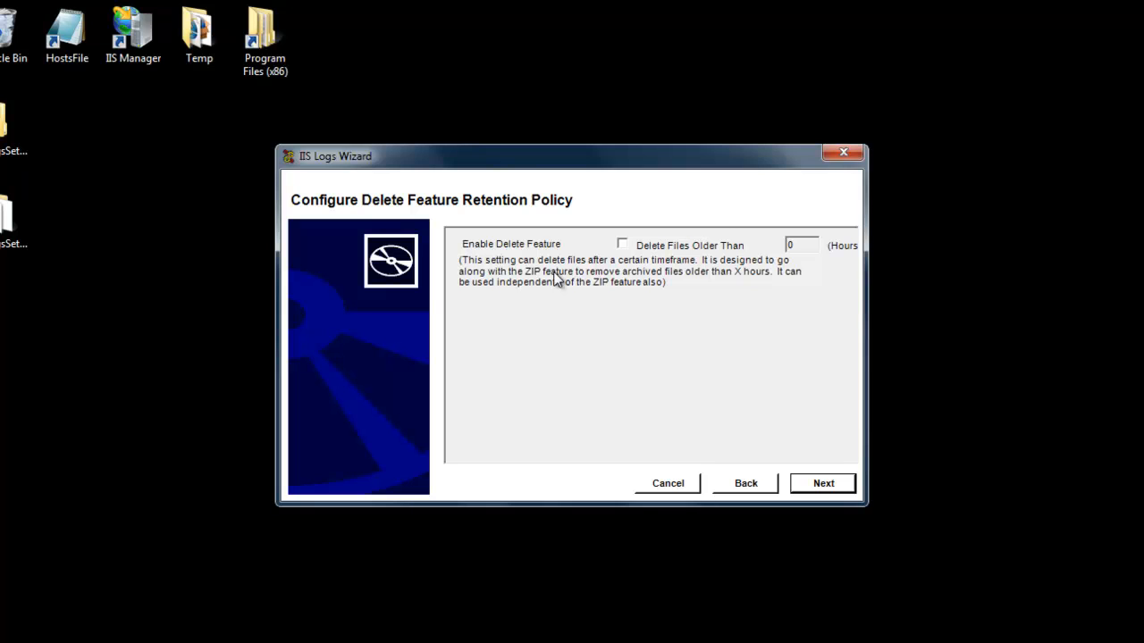
# Enable the Delete Feature for files older than 1688 hours and continue
pyautogui.click(625, 246)
pyautogui.press('BackSpace')
pyautogui.write('1688')
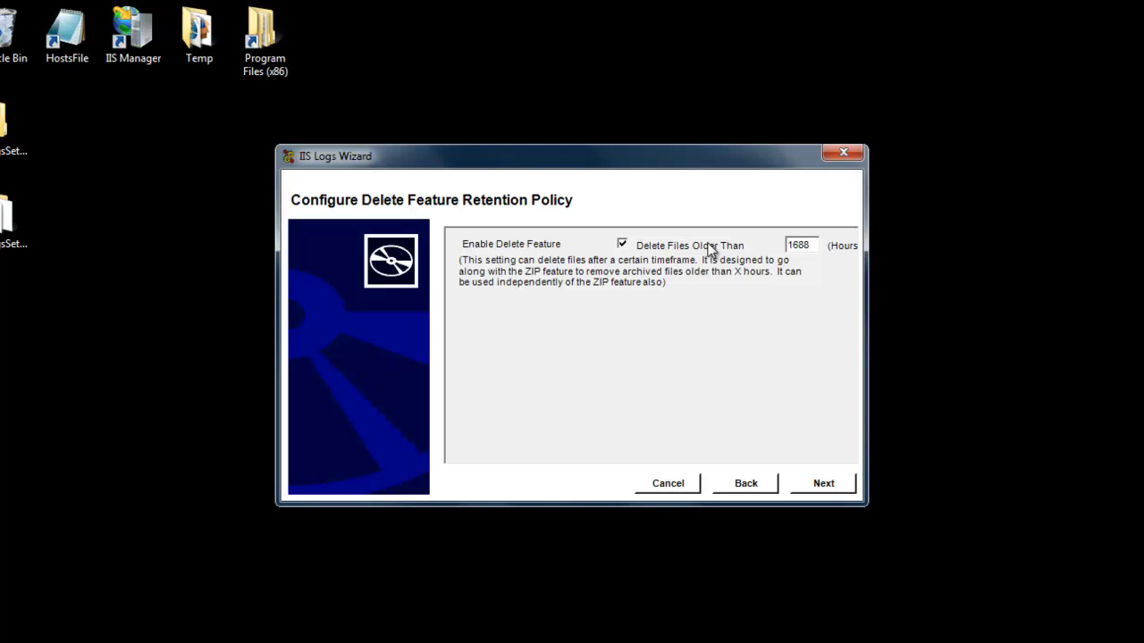
pyautogui.click(819, 483)
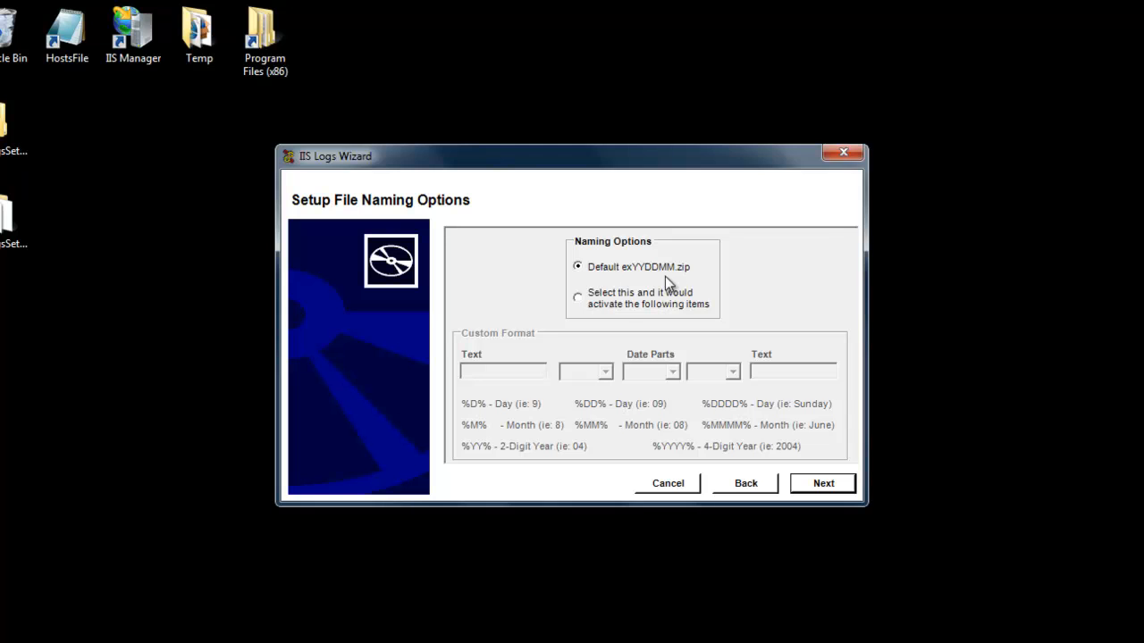
pyautogui.click(577, 299)
pyautogui.click(511, 372)
pyautogui.click(792, 378)
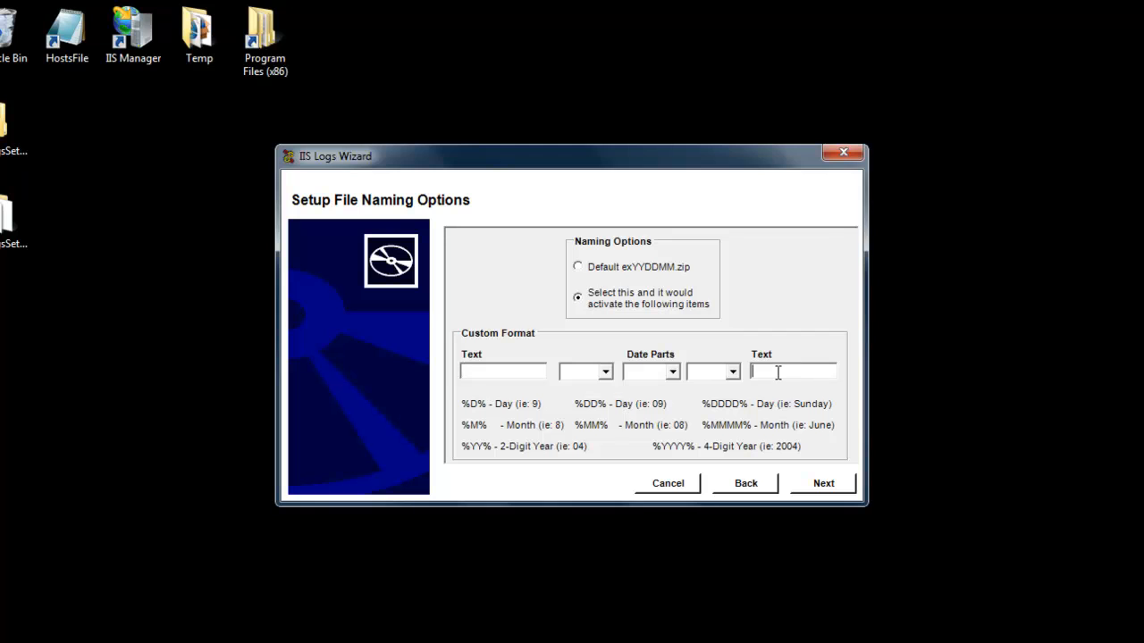
pyautogui.click(606, 373)
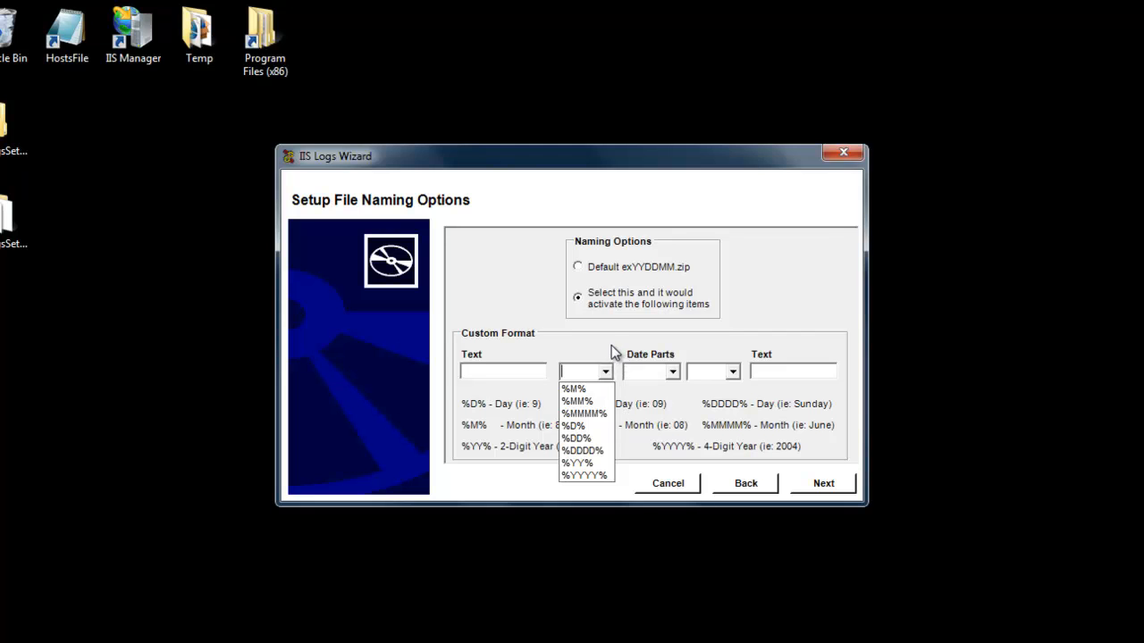
pyautogui.click(577, 266)
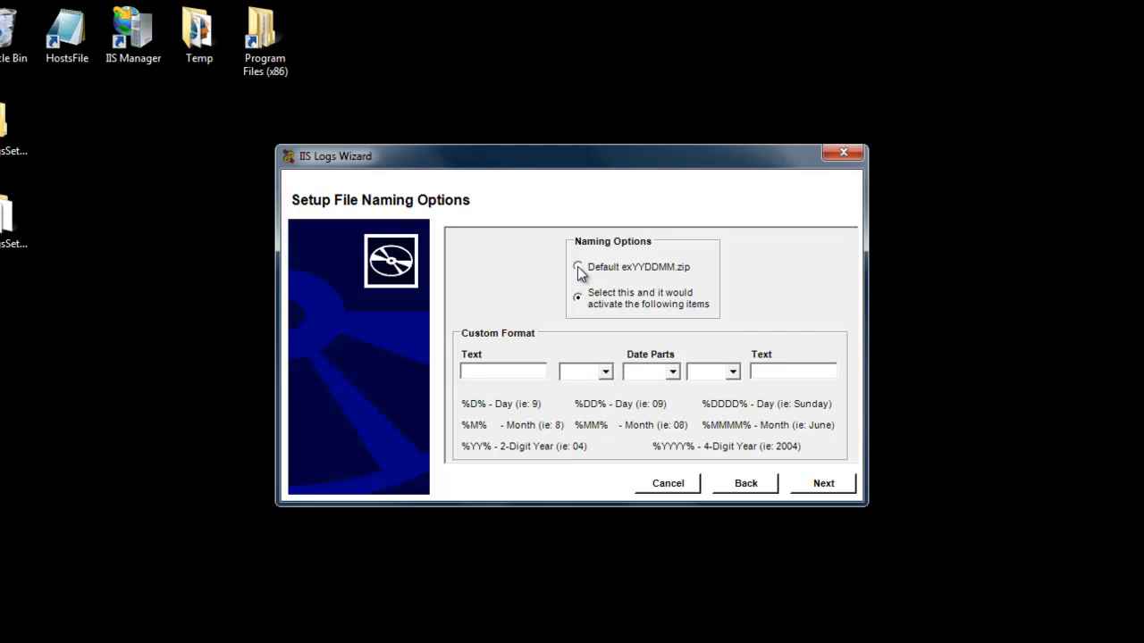
pyautogui.click(577, 266)
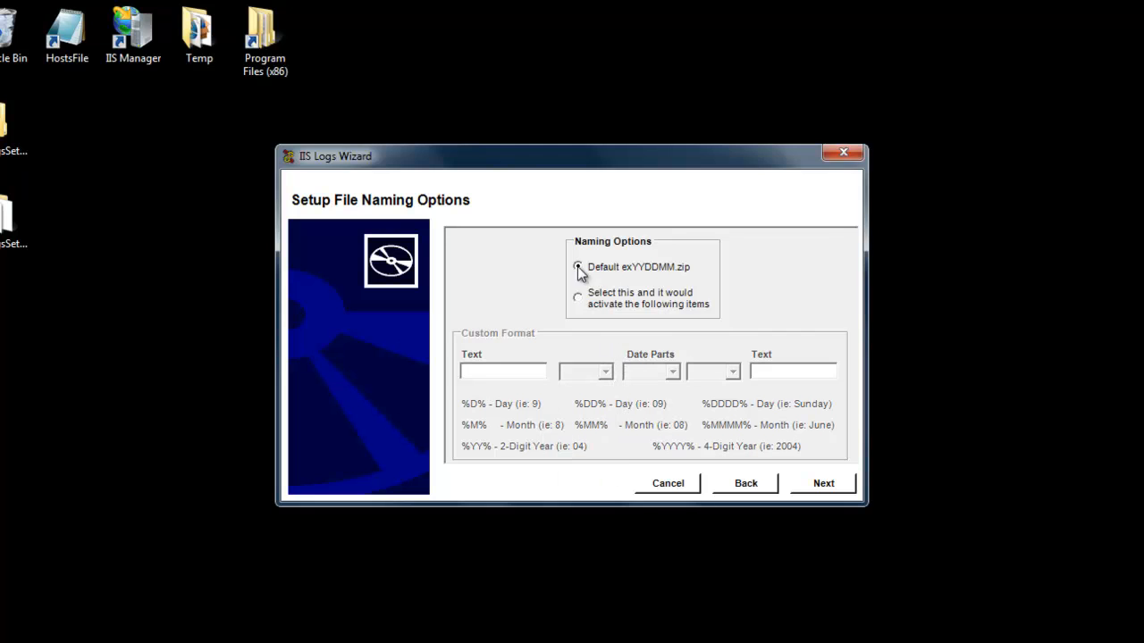
# Advance past the file naming, Delete ONLY Directories and SMTP Log Directories pages with default settings
pyautogui.click(810, 484)
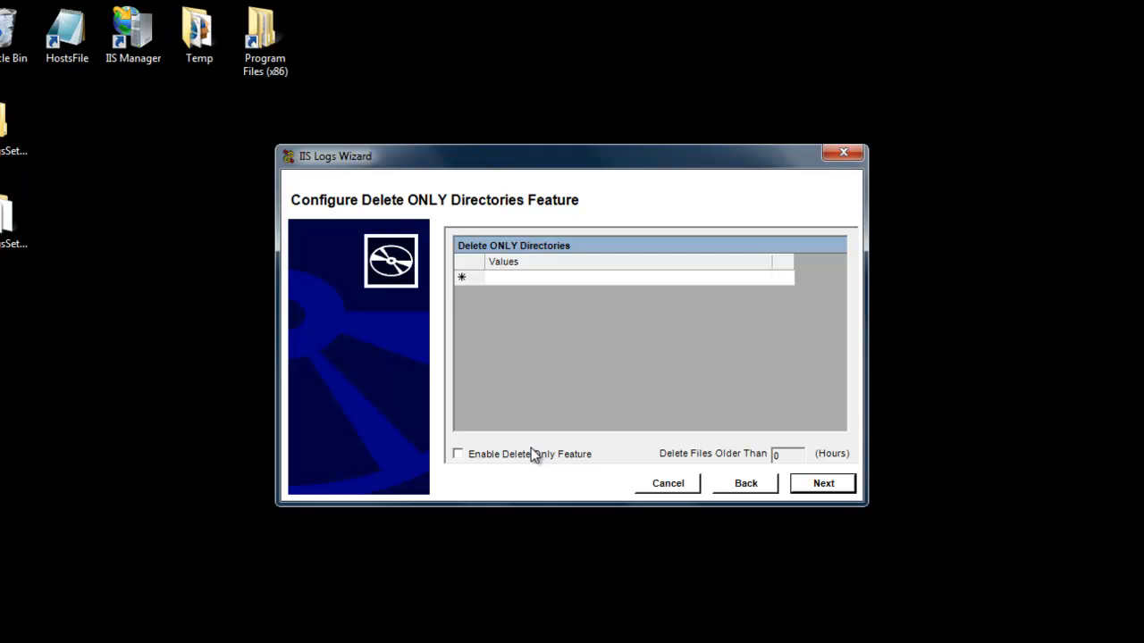
pyautogui.click(814, 484)
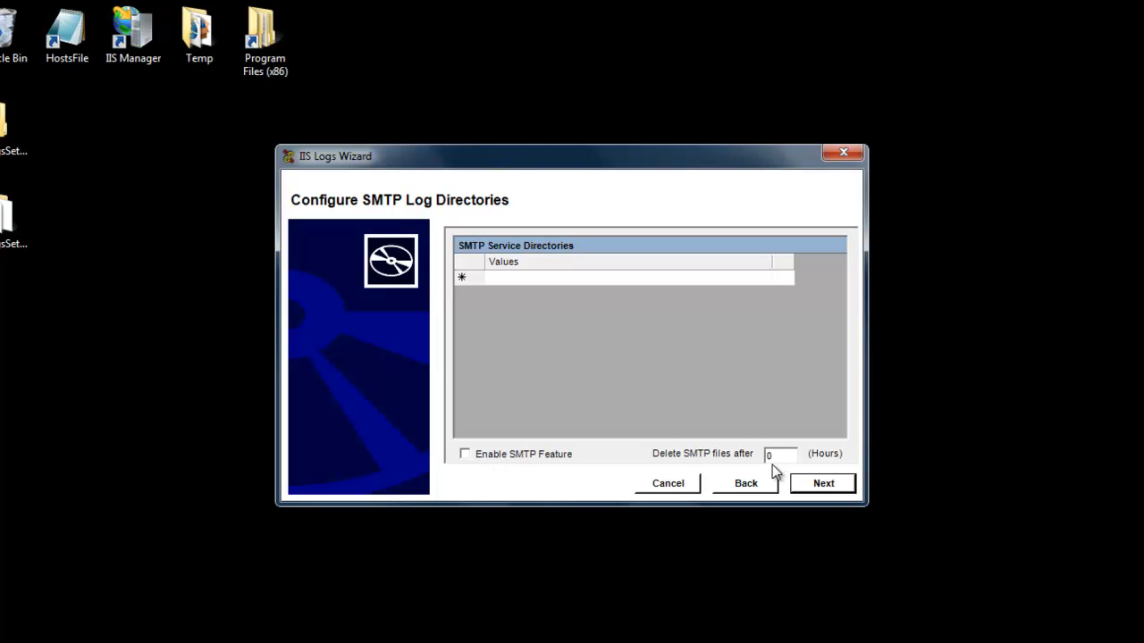
pyautogui.click(820, 488)
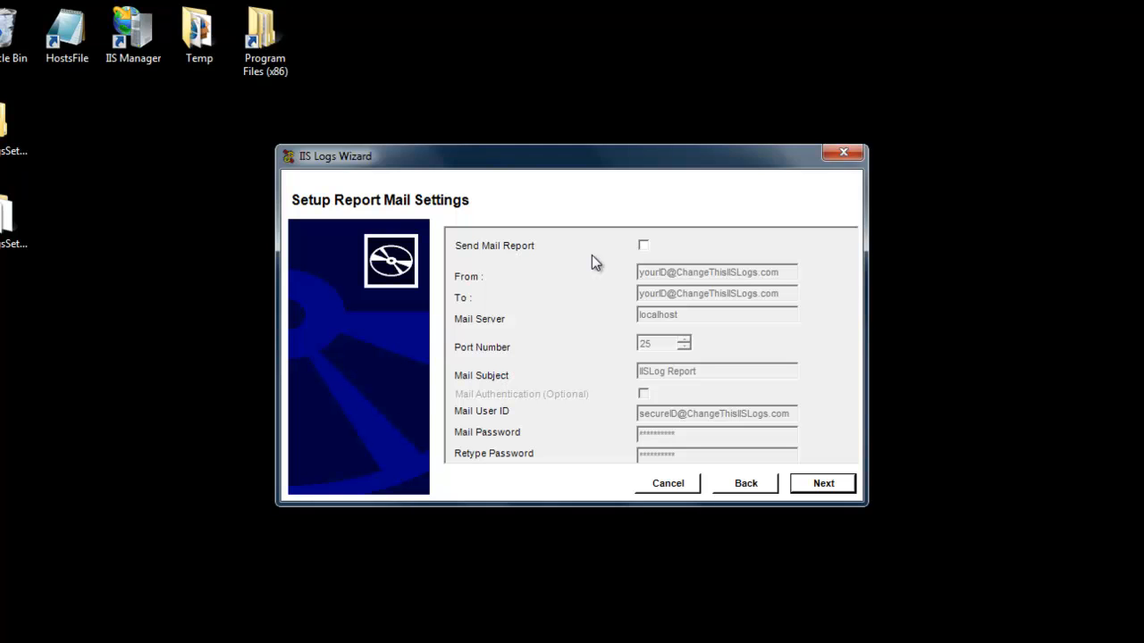
# Leave Send Mail Report disabled and continue to the log settings page
pyautogui.click(644, 246)
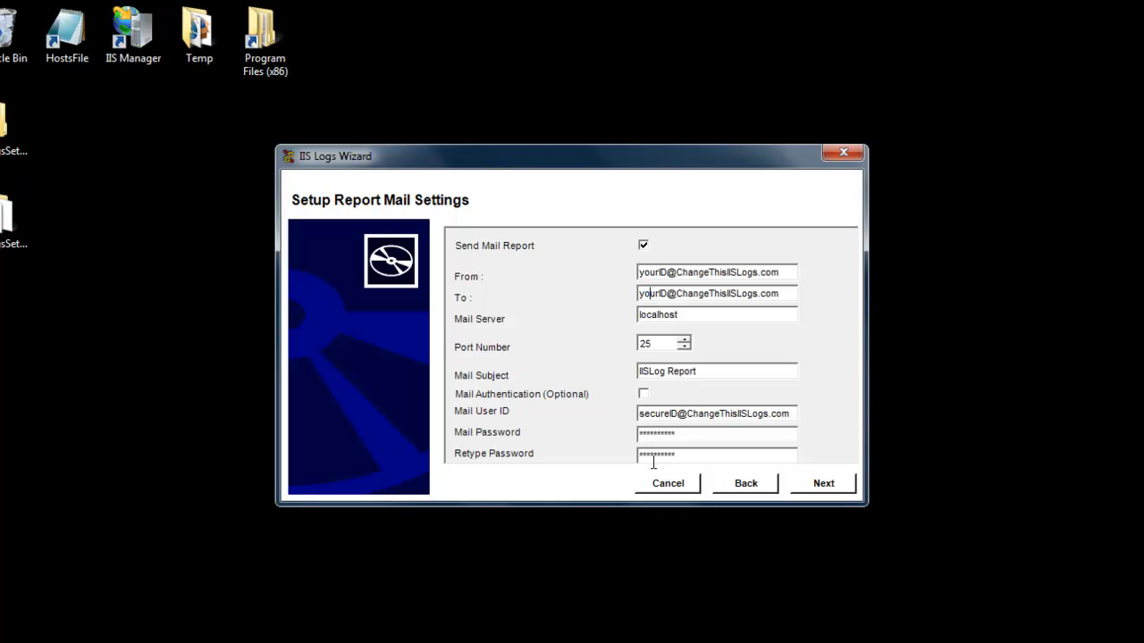
pyautogui.click(643, 245)
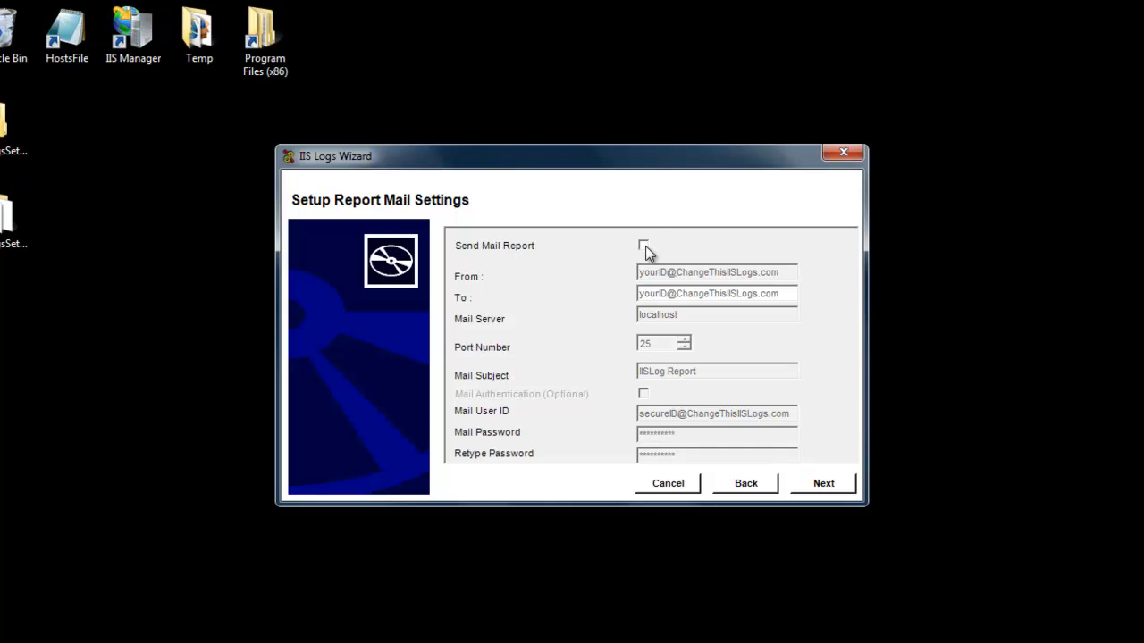
pyautogui.click(815, 490)
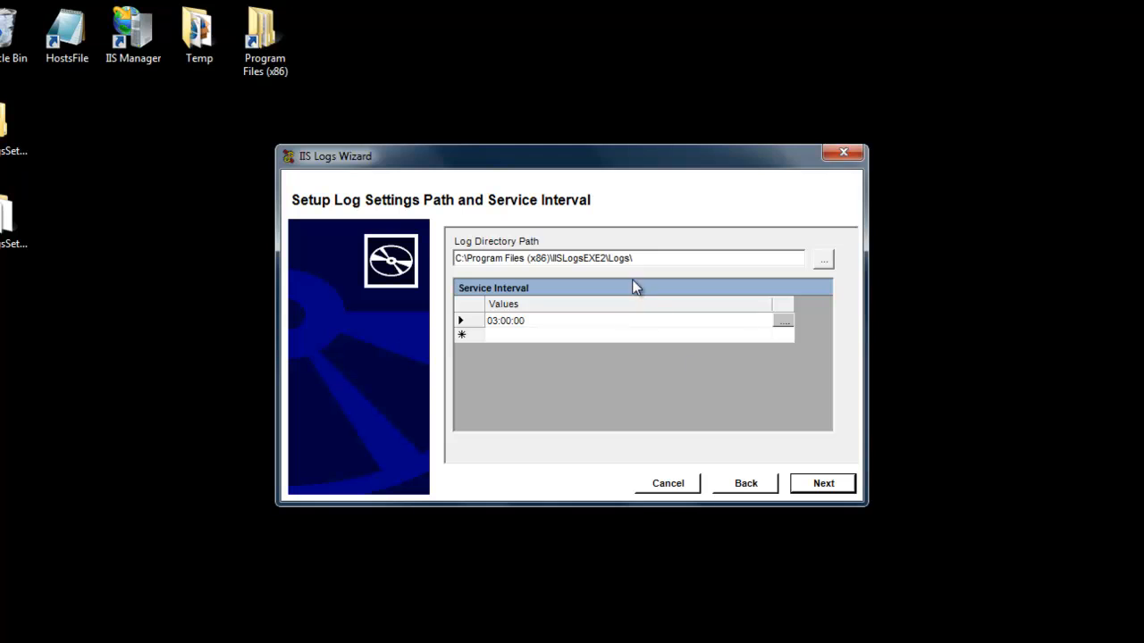
# Keep the default log directory path and 03:00:00 service interval, and finish the wizard
pyautogui.click(649, 258)
pyautogui.click(823, 486)
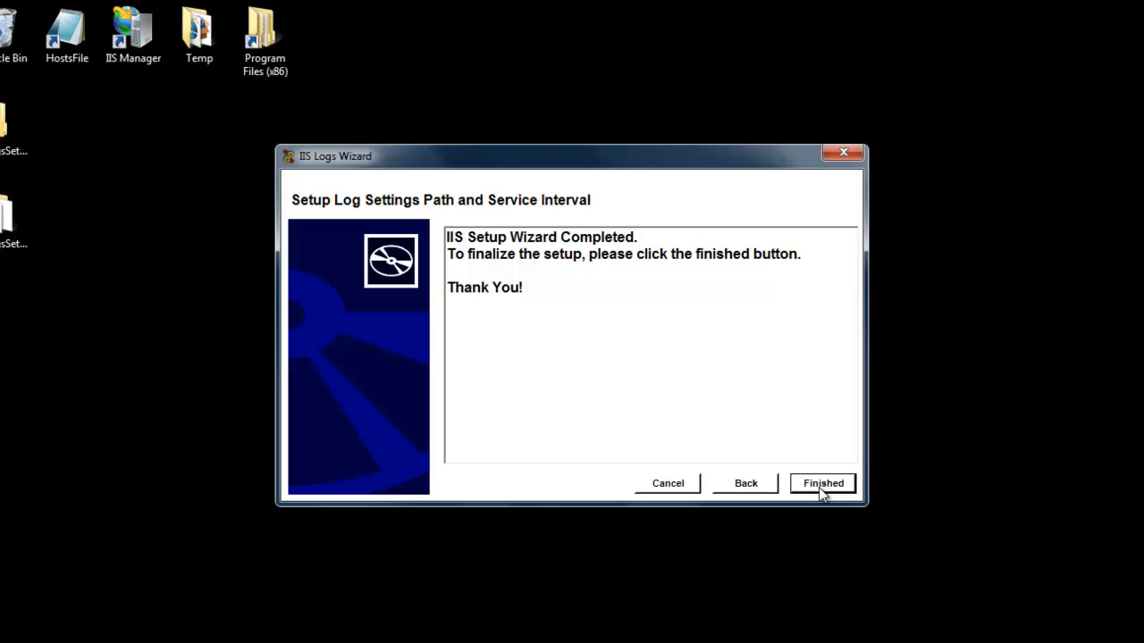
pyautogui.click(823, 487)
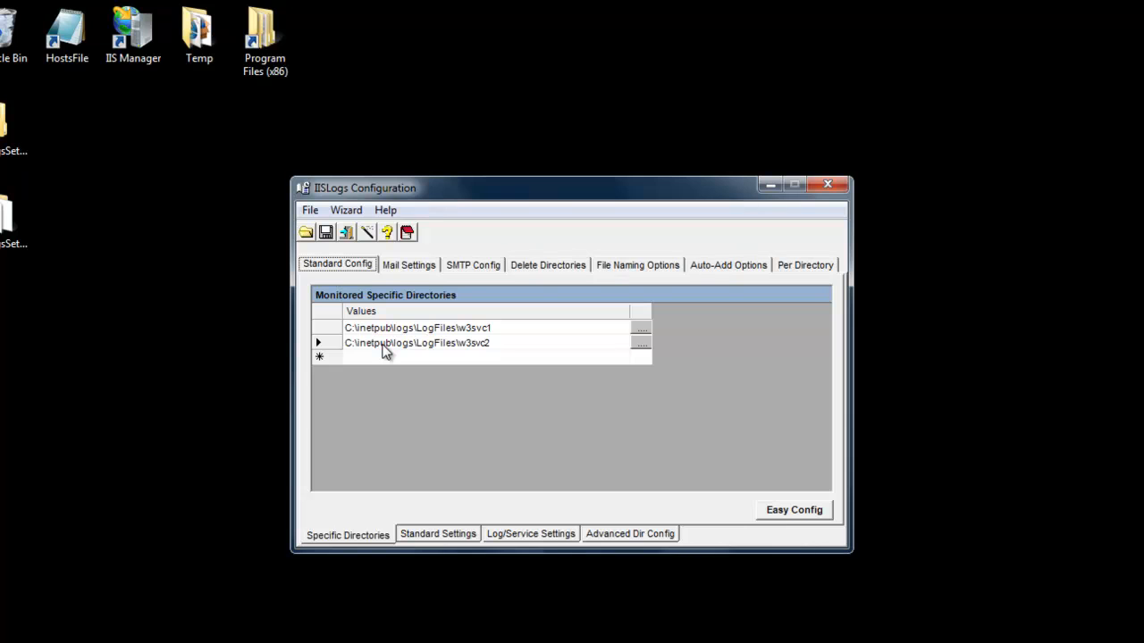
# Review the zip and delete options on the Standard Settings tab
pyautogui.click(428, 535)
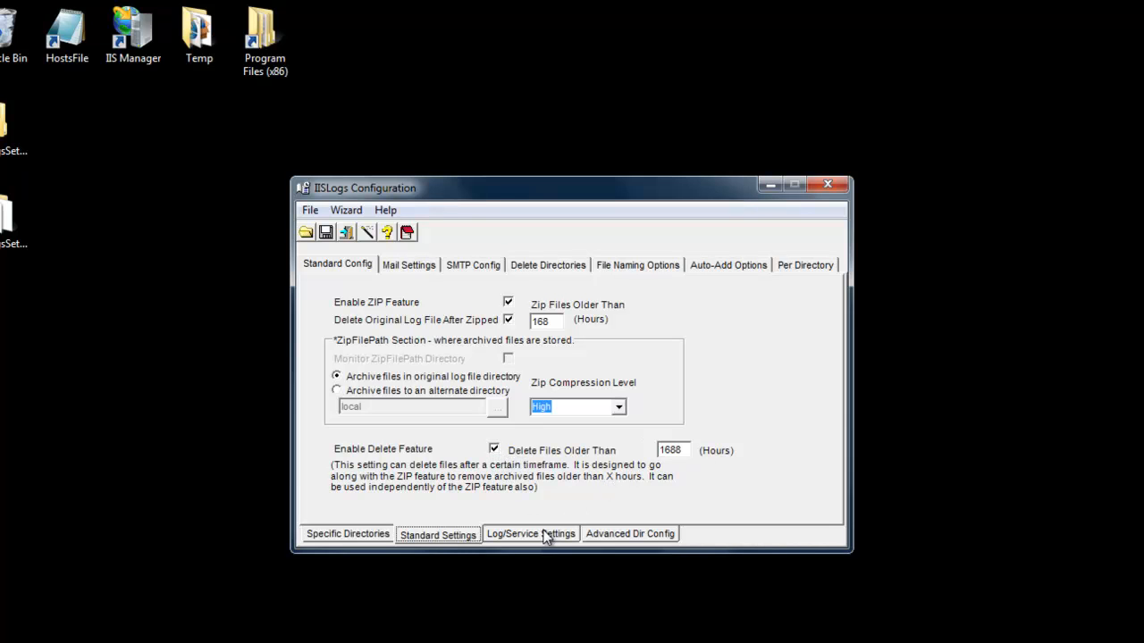
# Review the SMTP Config, Delete Directories, Mail Settings, Standard Config and Specific Directories tabs of the configuration
pyautogui.click(477, 268)
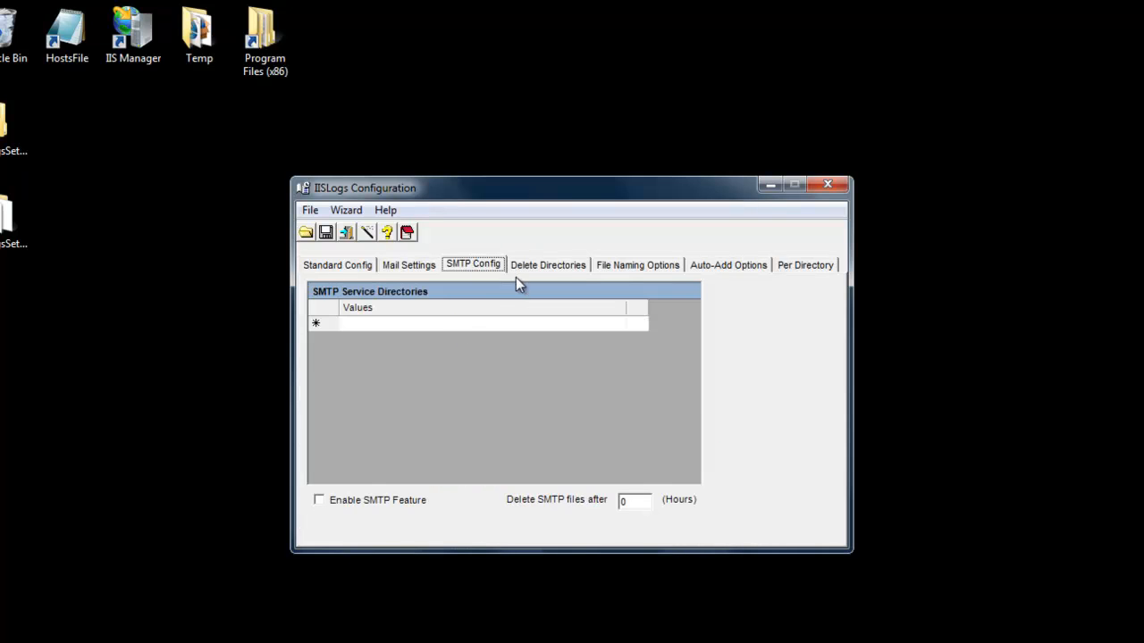
pyautogui.click(545, 268)
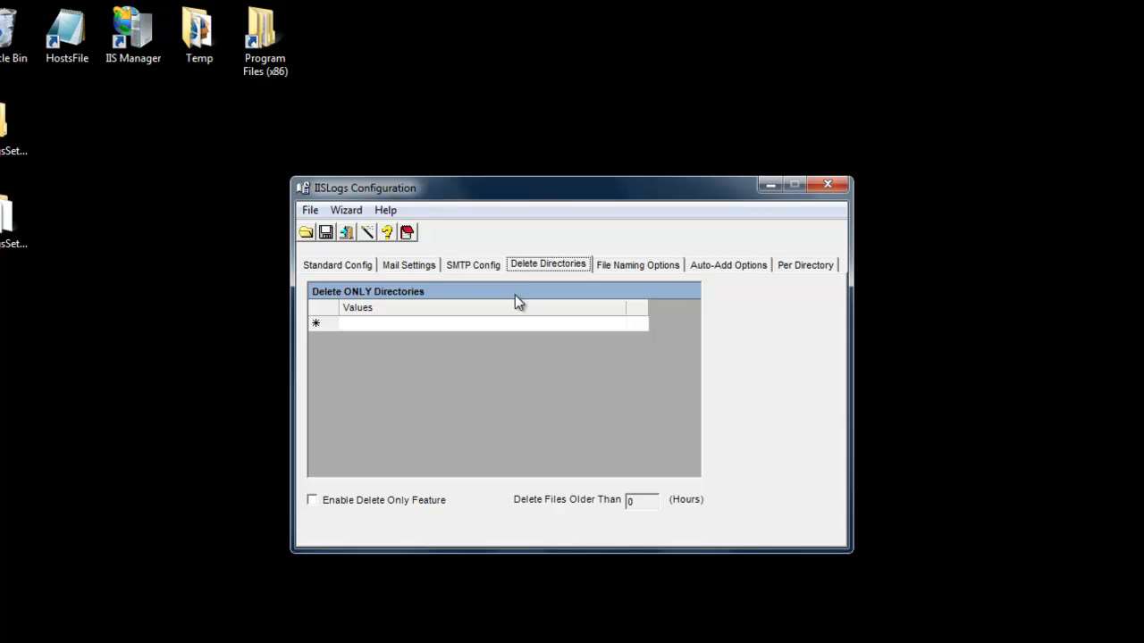
pyautogui.click(416, 270)
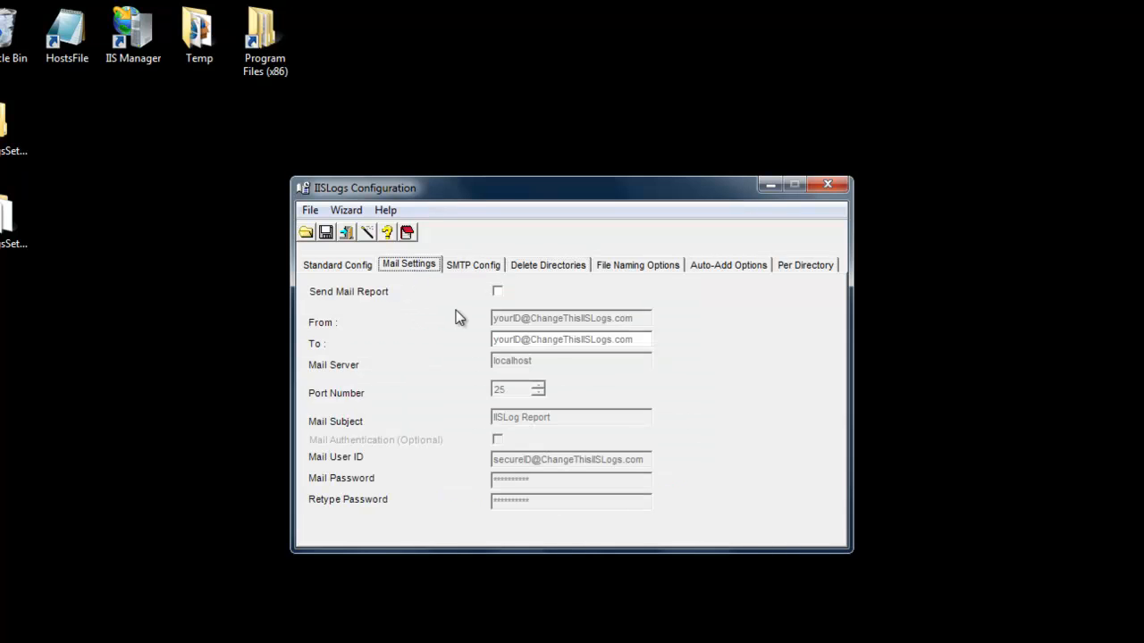
pyautogui.click(353, 267)
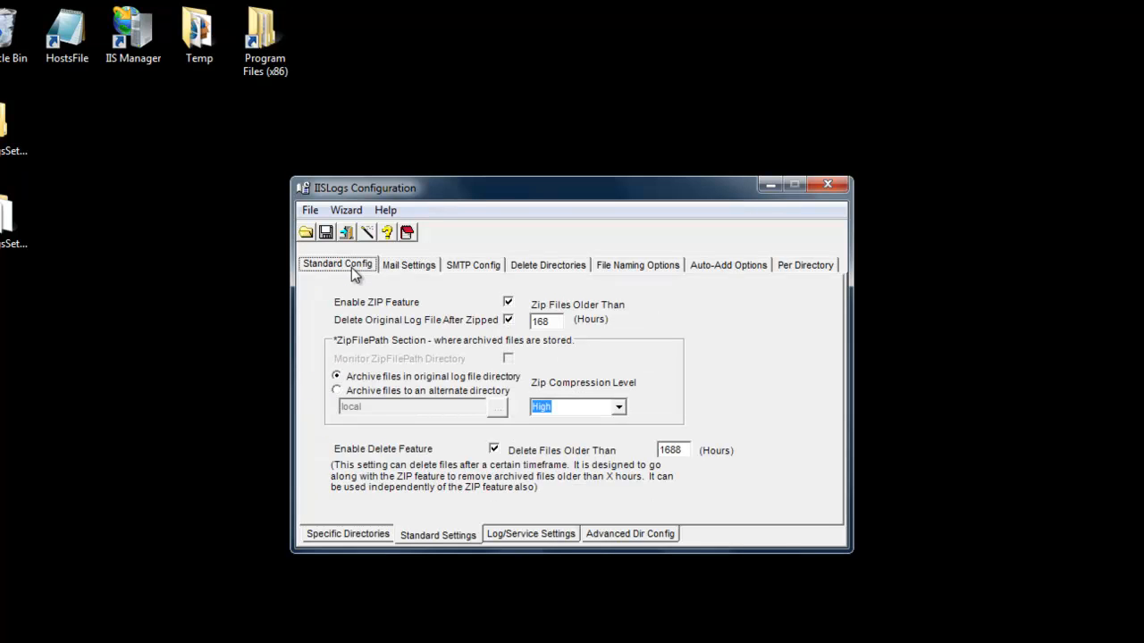
pyautogui.click(345, 534)
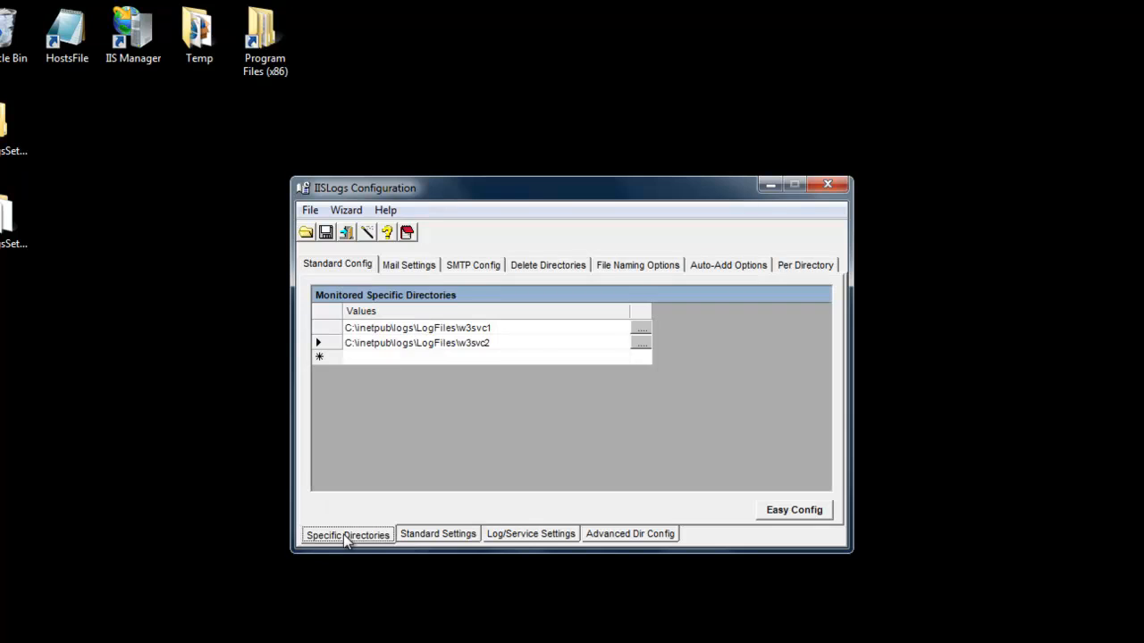
# Close the IISLogs Configuration window and save the changes
pyautogui.click(827, 186)
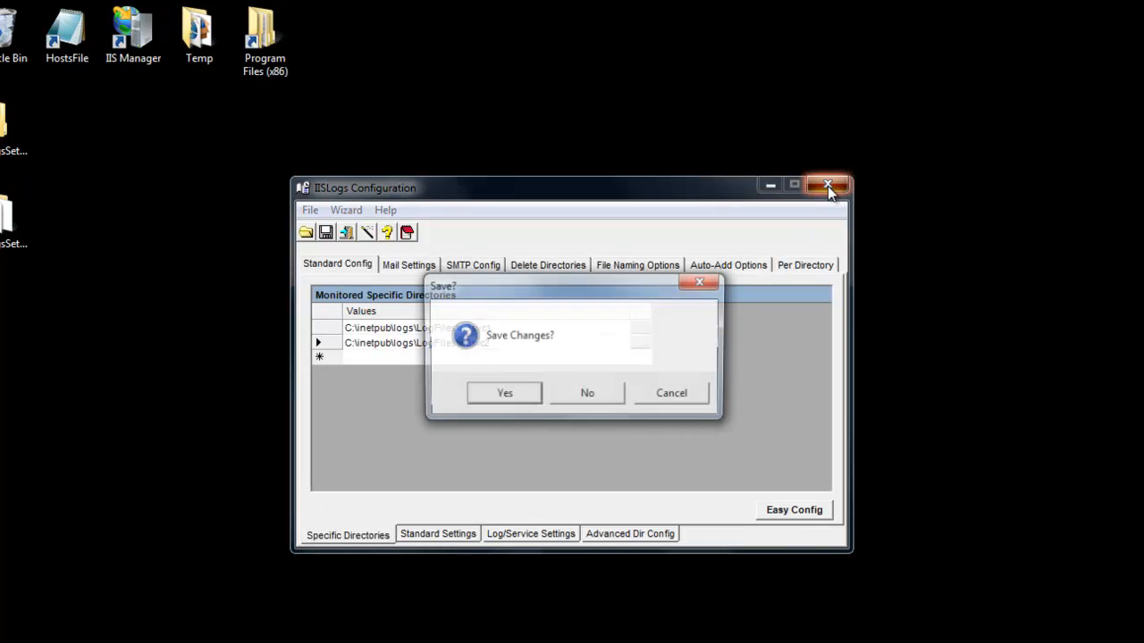
pyautogui.click(501, 396)
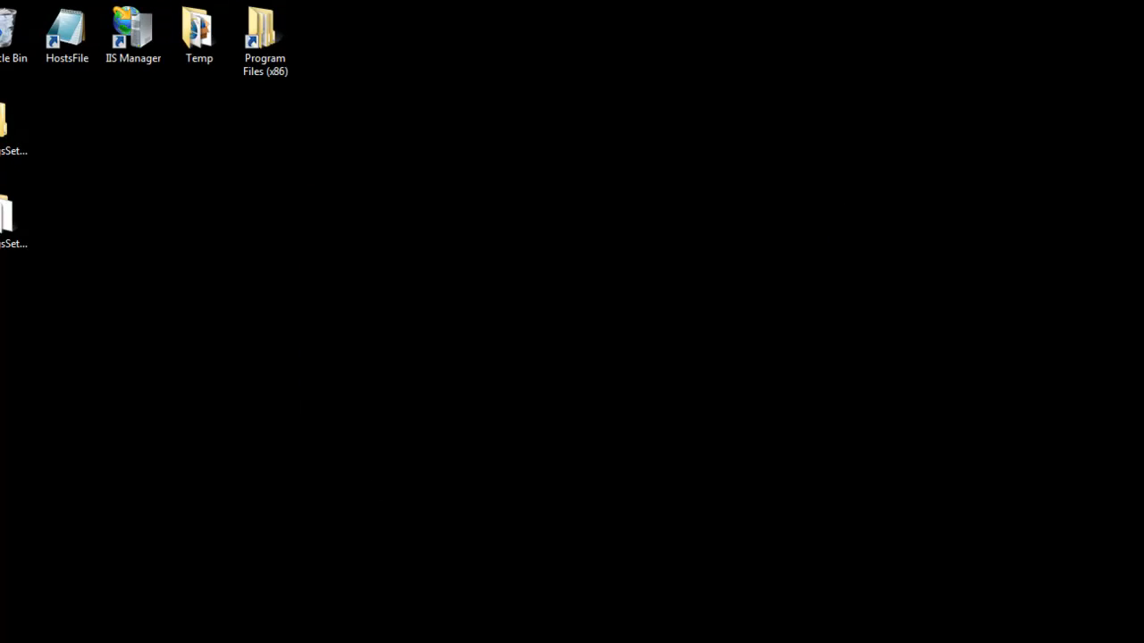
# Open regedit from Run, inspect the IISLOGS key under HKEY_LOCAL_MACHINE\SOFTWARE, and close Registry Editor
pyautogui.press('super')
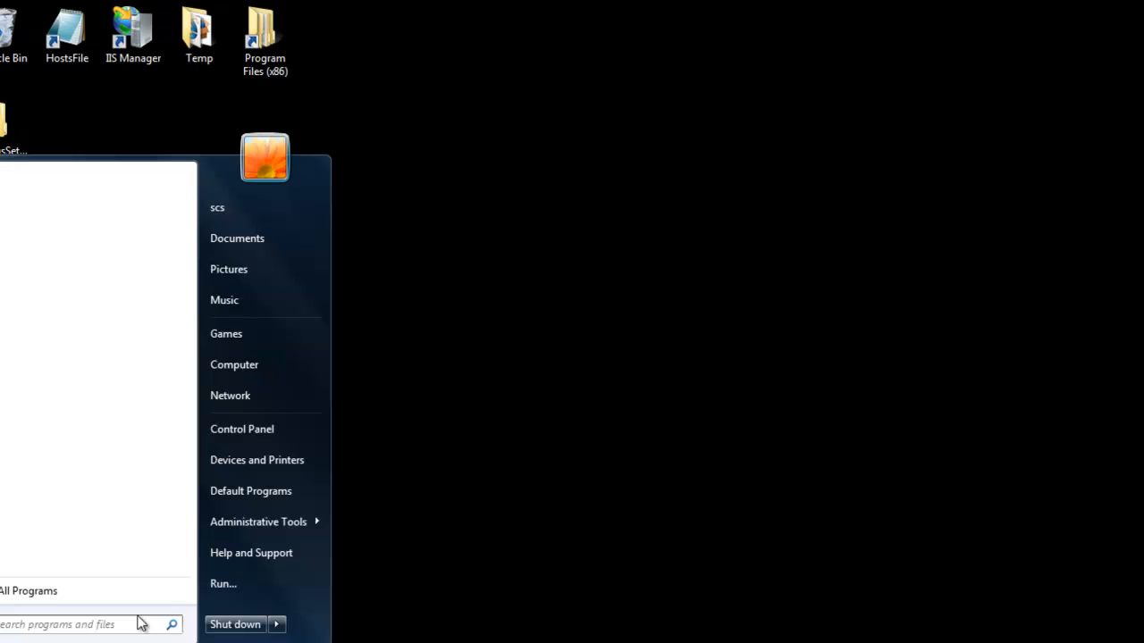
pyautogui.click(207, 583)
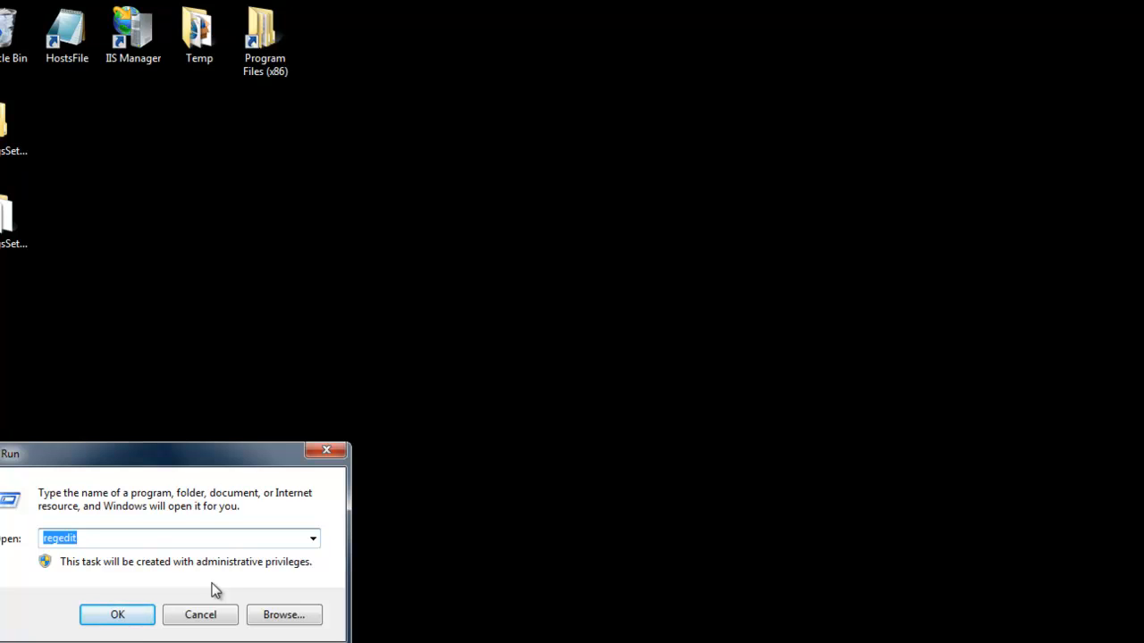
pyautogui.press('Return')
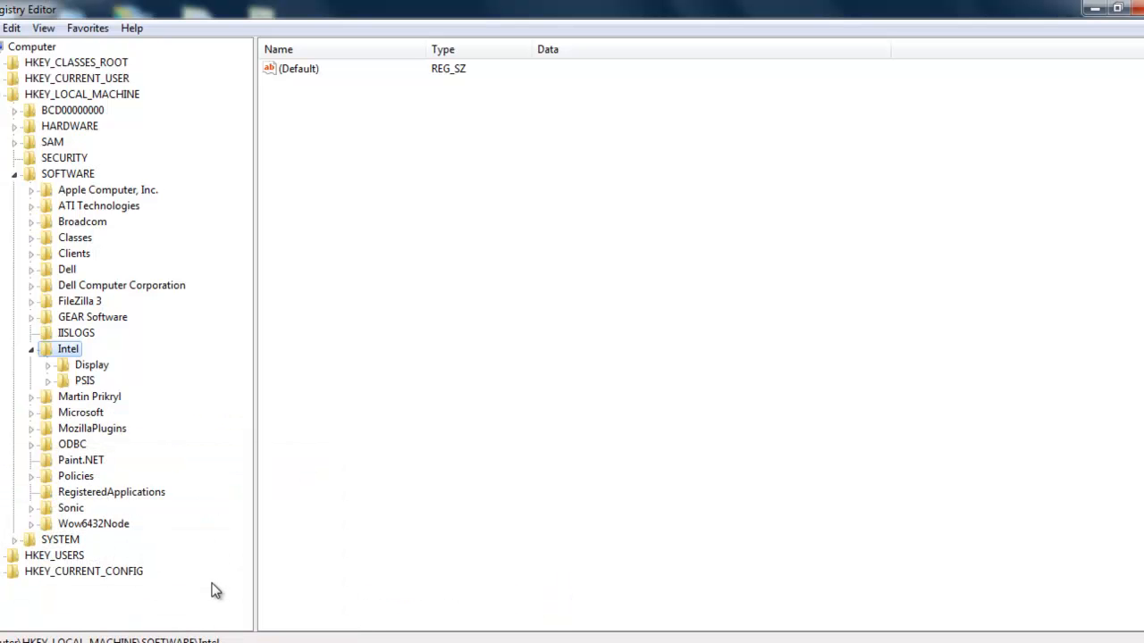
pyautogui.click(77, 333)
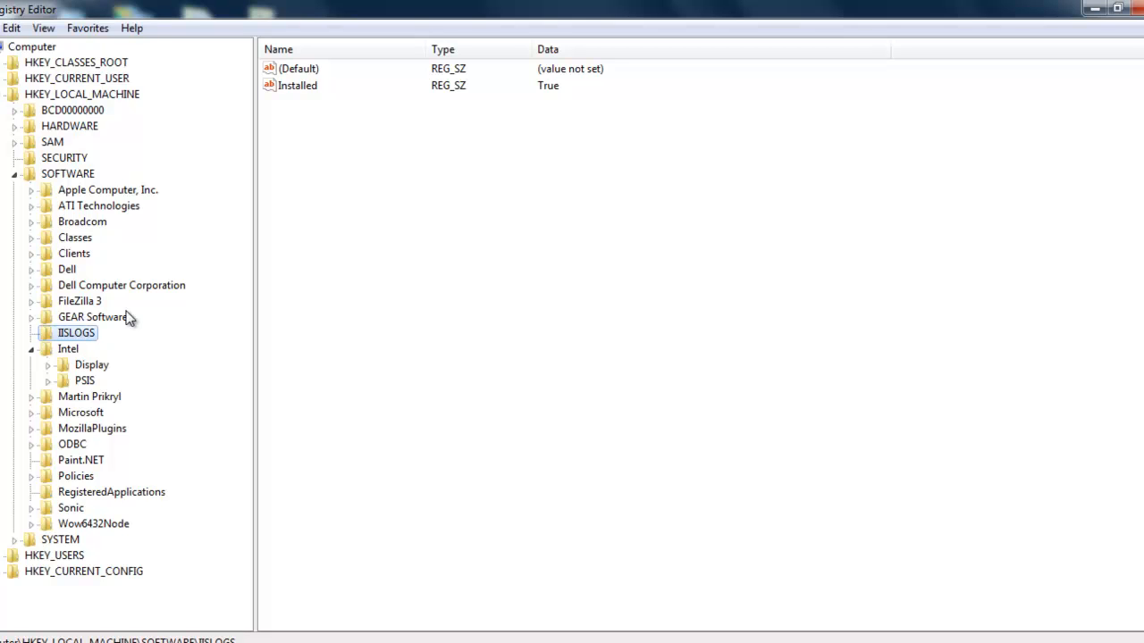
pyautogui.click(287, 90)
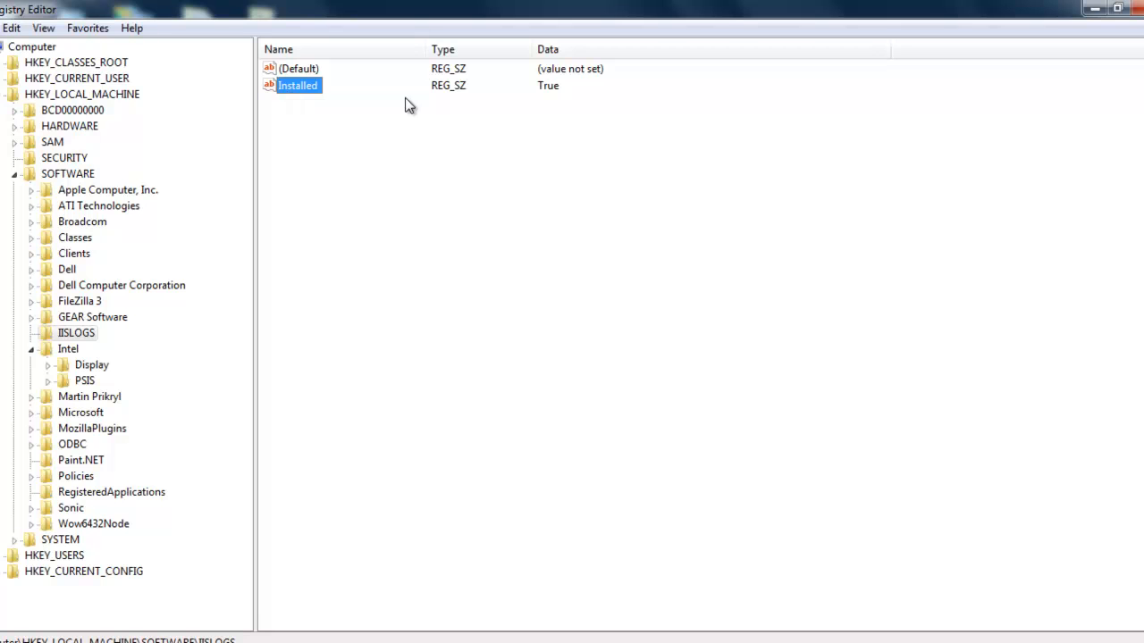
pyautogui.click(1135, 7)
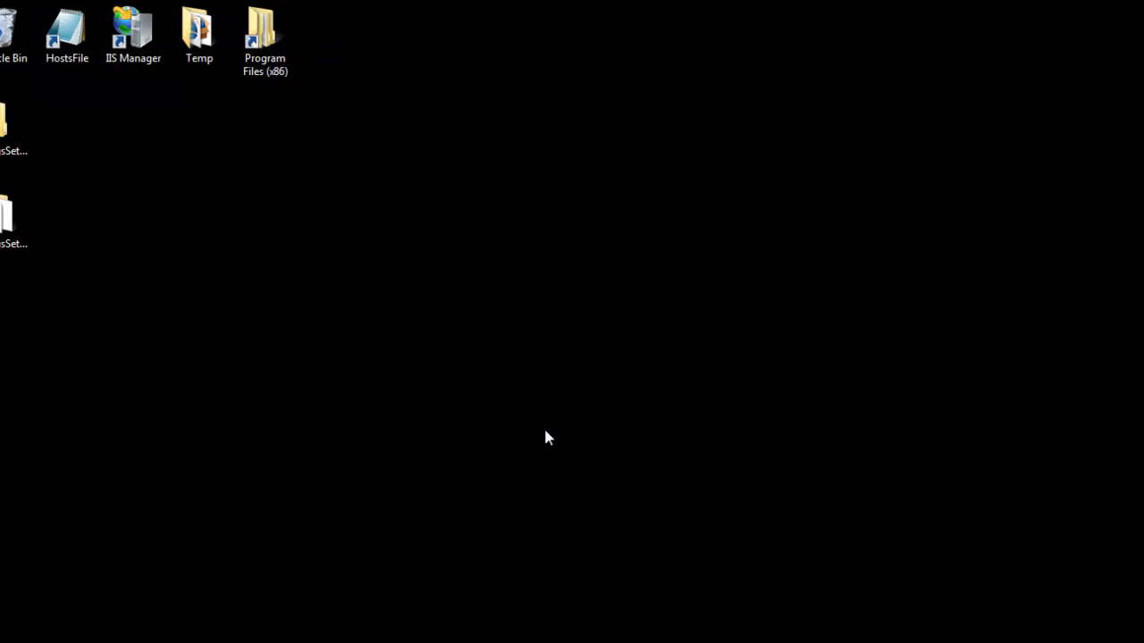
# Browse the IISLogsEXE2 program folder down to logs\PolicyAgreements, then close the folder window
pyautogui.doubleClick(263, 61)
pyautogui.doubleClick(414, 352)
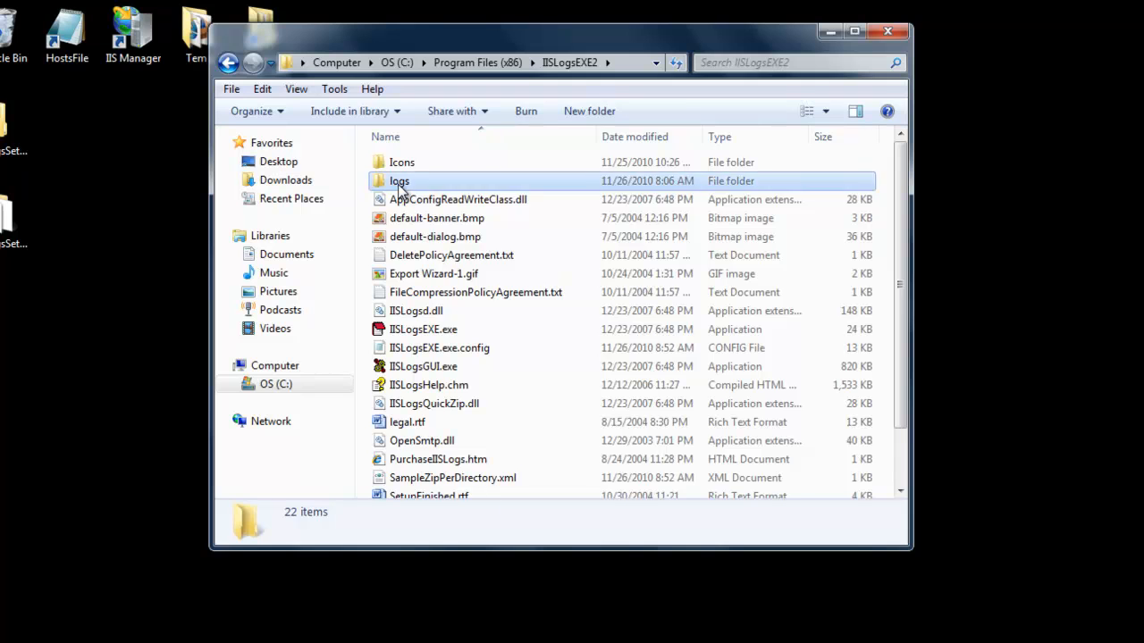
pyautogui.doubleClick(400, 183)
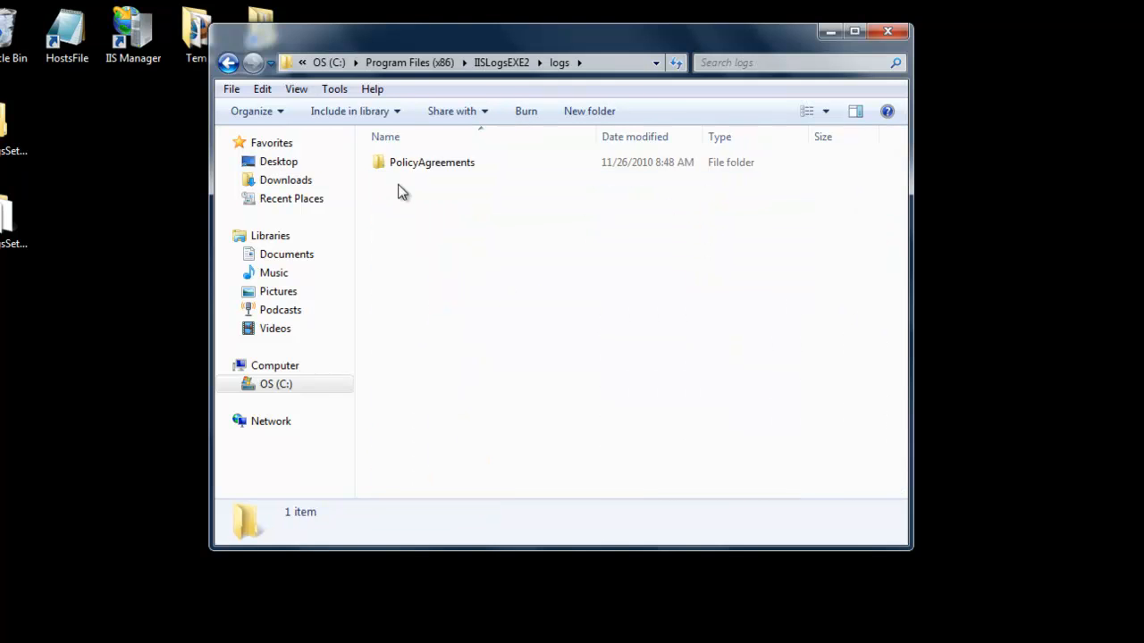
pyautogui.doubleClick(417, 163)
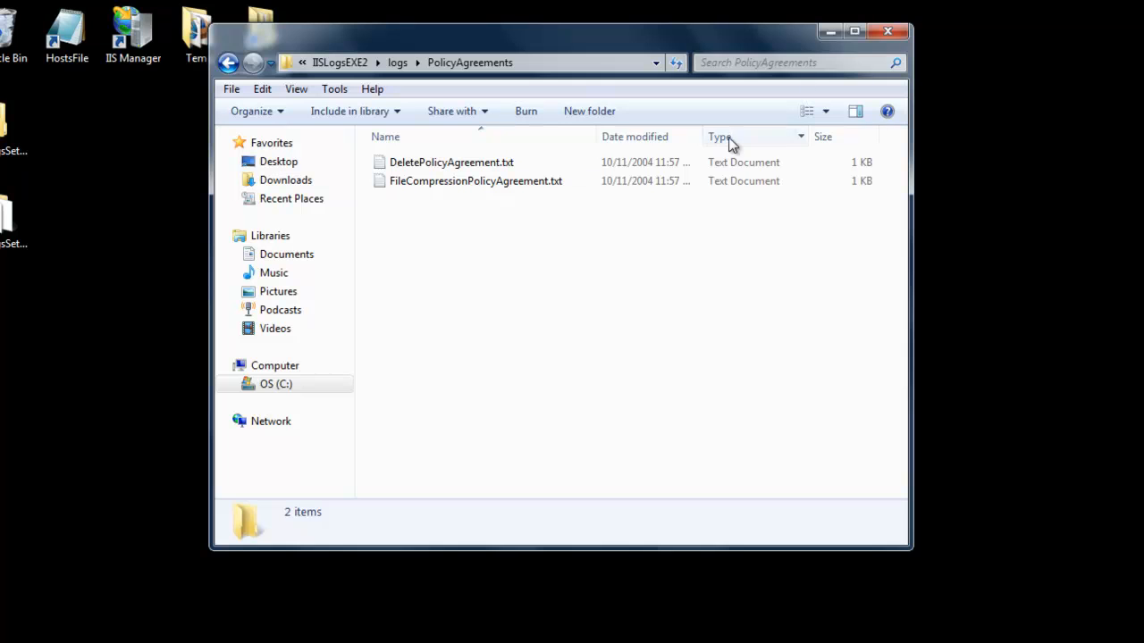
pyautogui.click(882, 34)
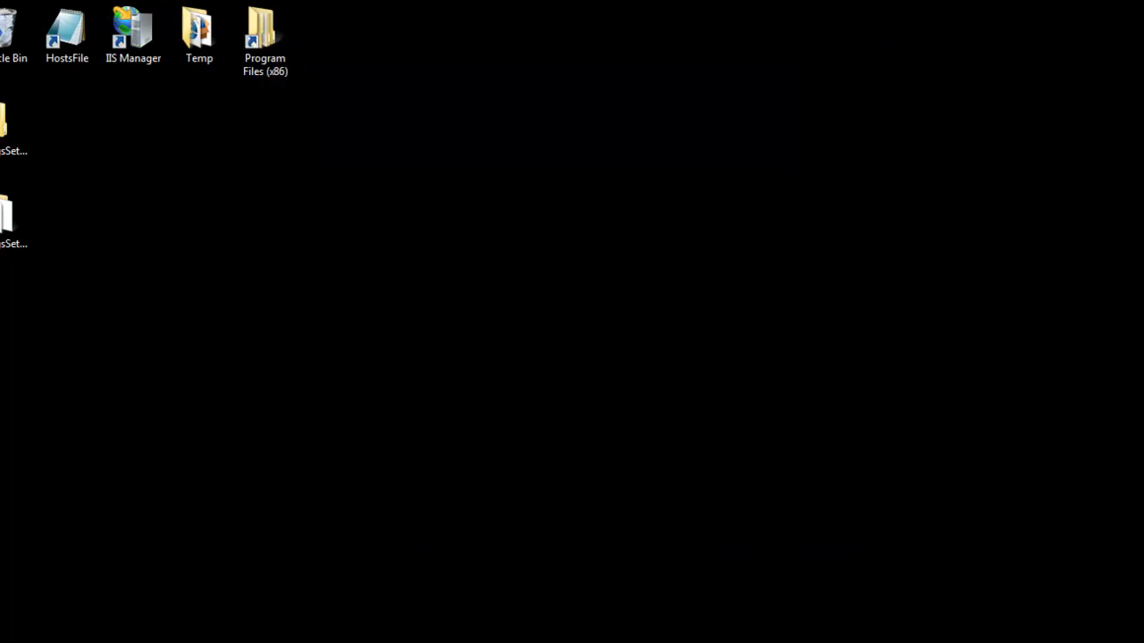
pyautogui.click(390, 642)
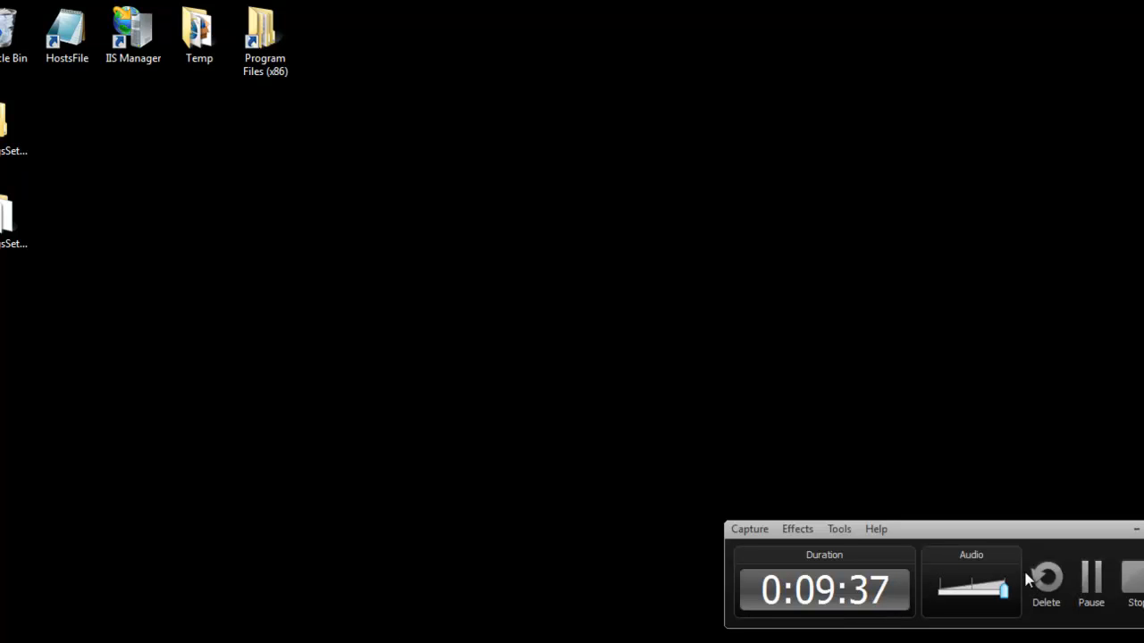